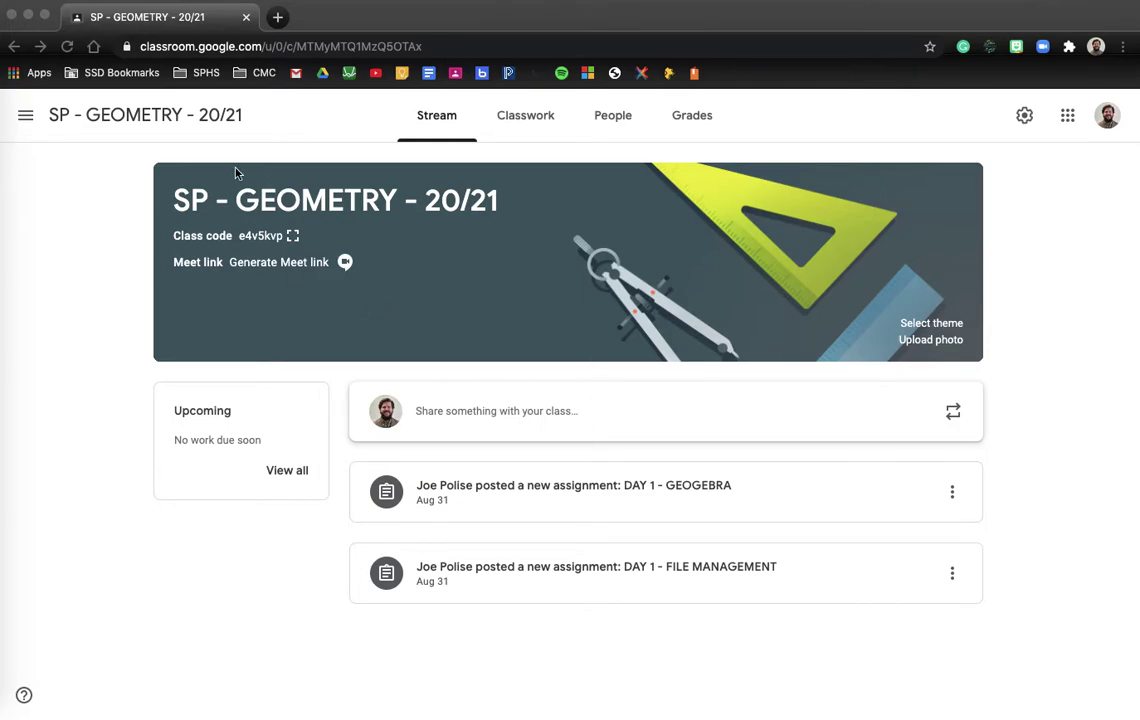
Follow the GeoGebra link in the DAY 1 - GEOGEBRA assignment and open the Geometry app
click(117, 163)
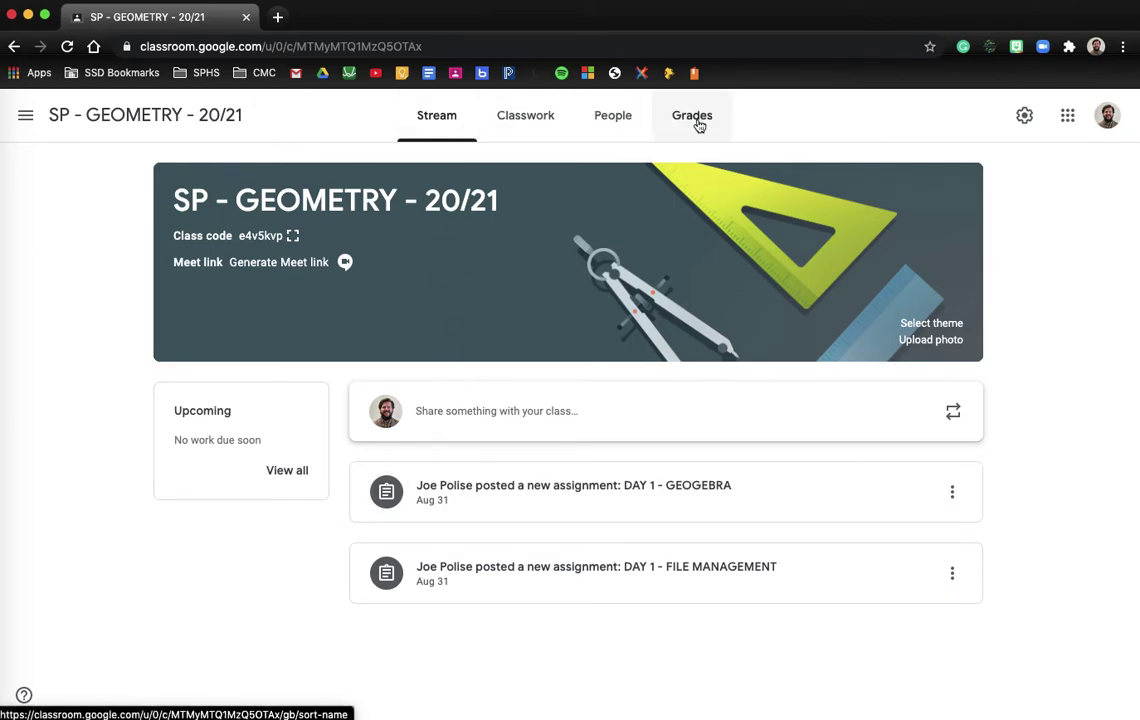
click(522, 122)
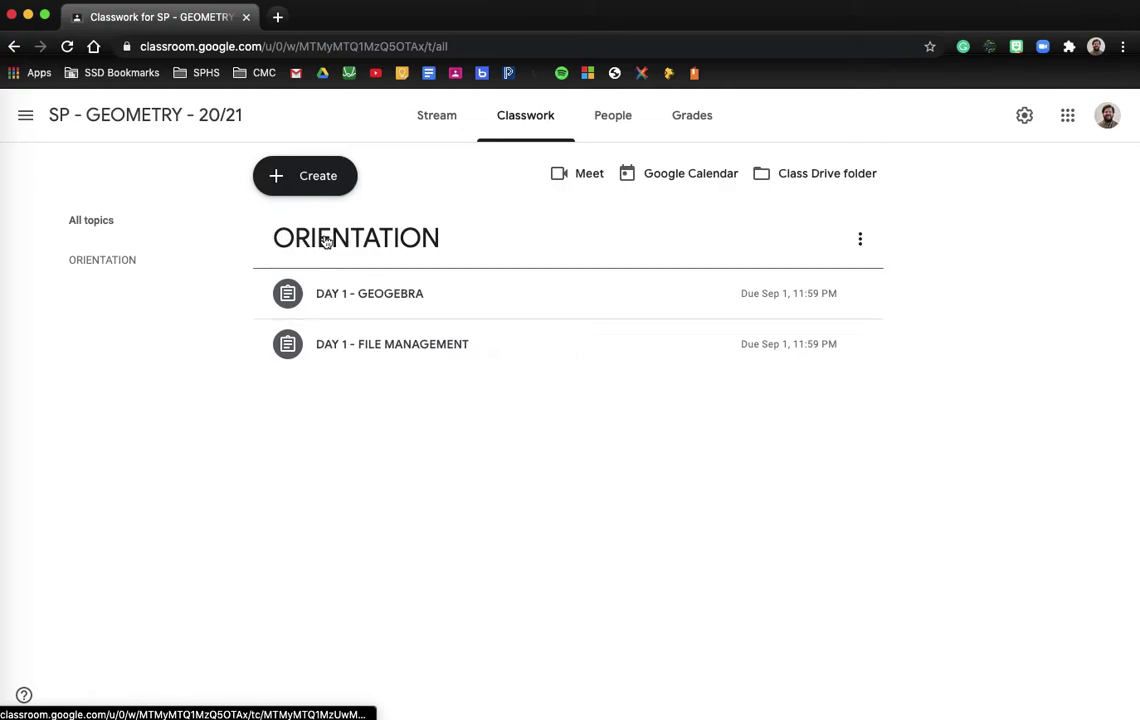
click(380, 303)
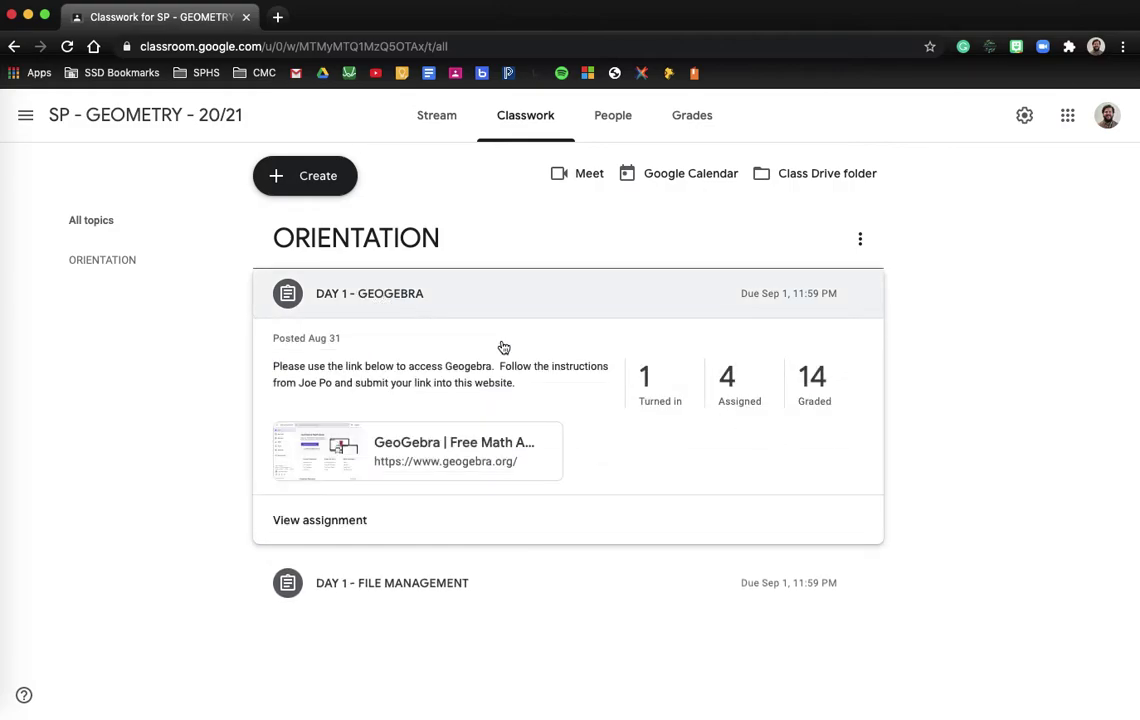
click(439, 457)
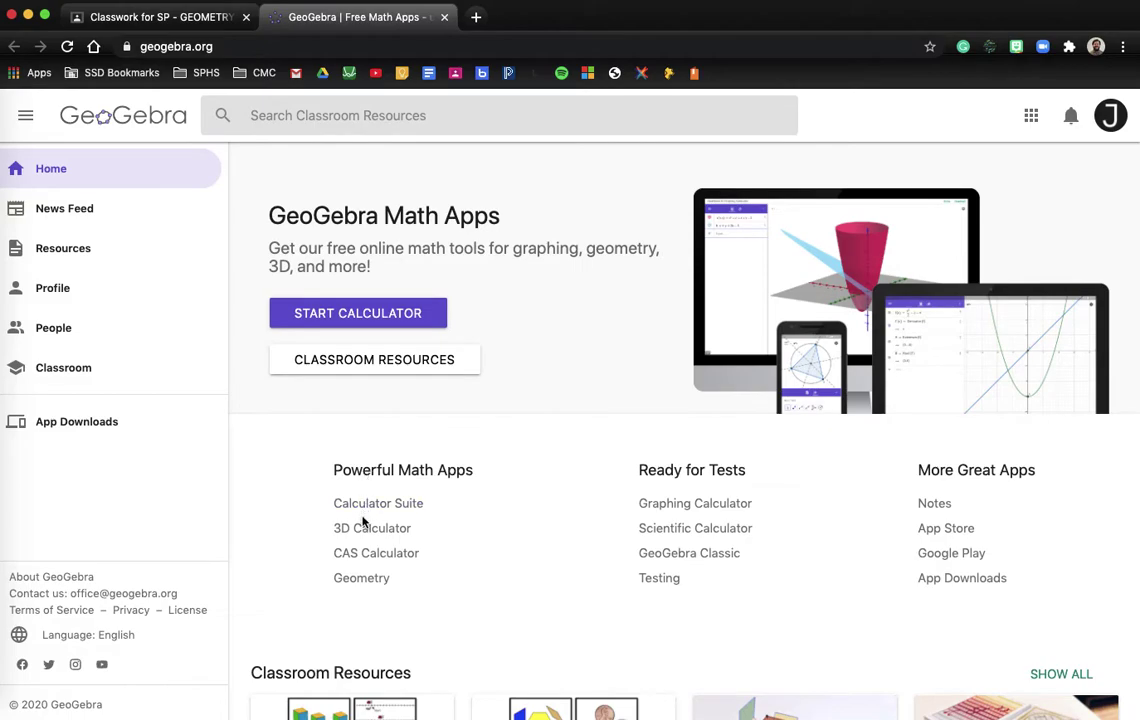
click(353, 581)
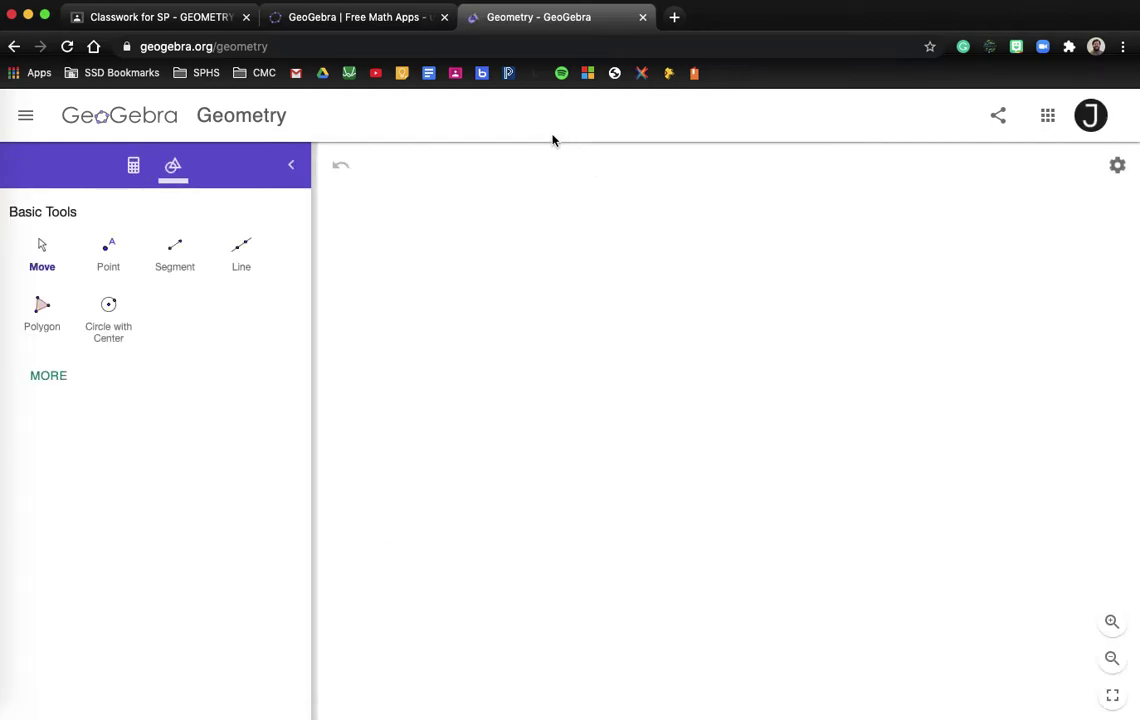
Sign out of GeoGebra and sign back in through Google with the first listed account
click(1091, 115)
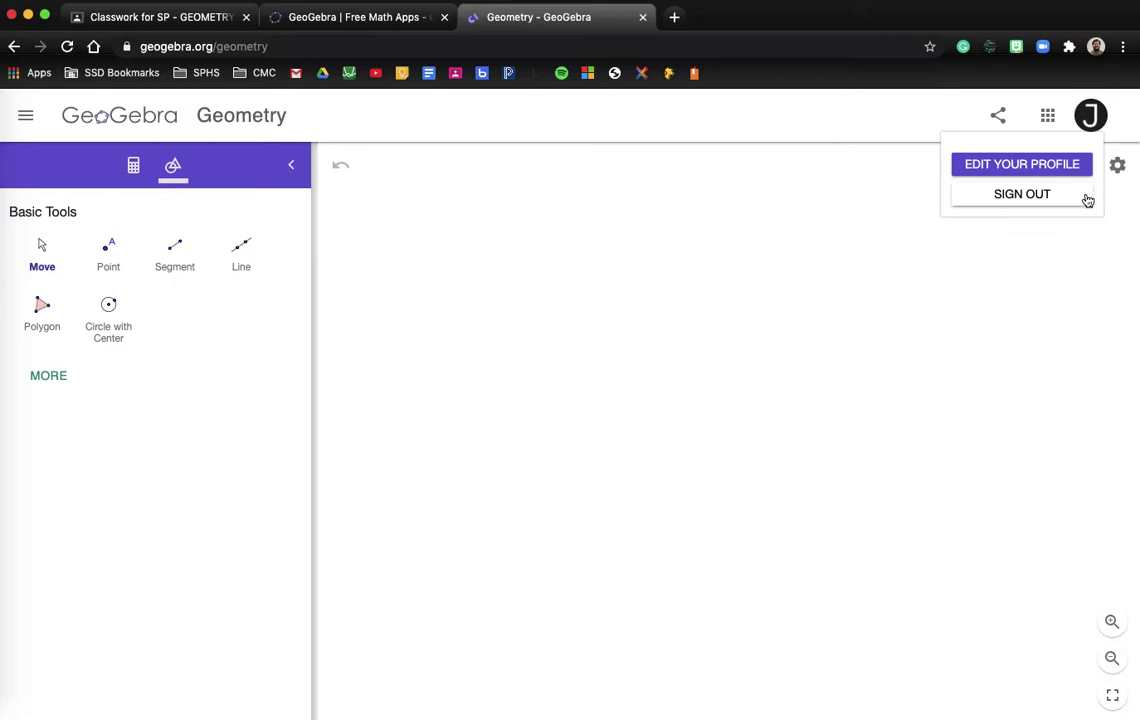
click(1063, 197)
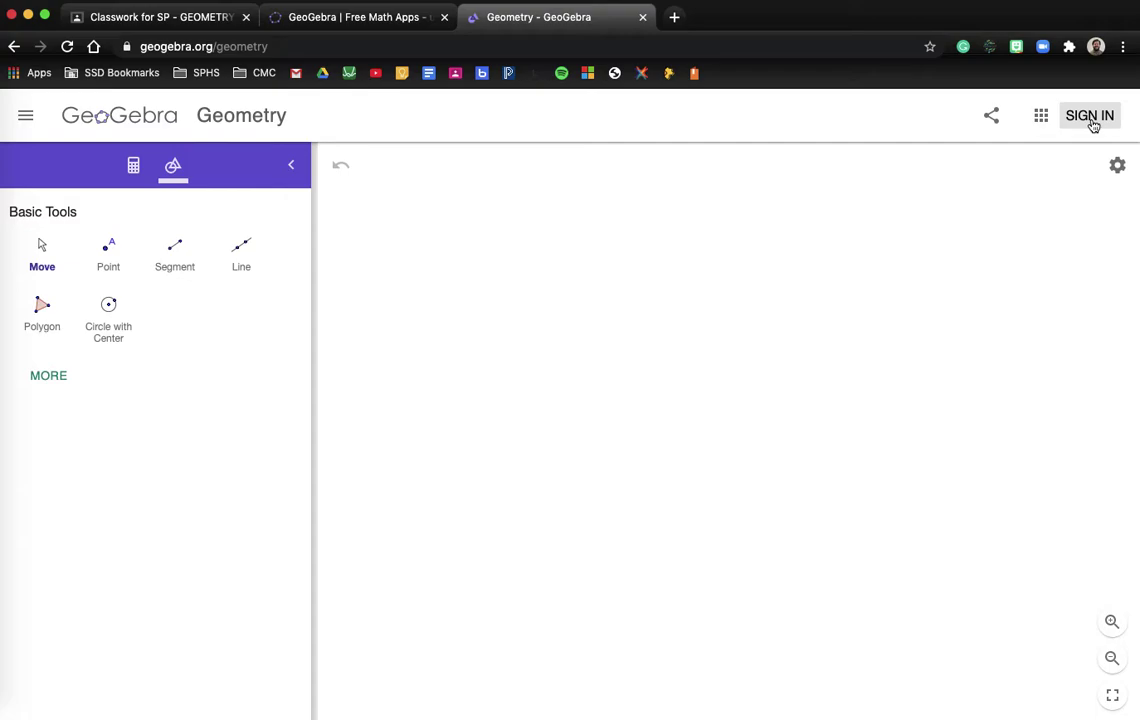
click(1093, 125)
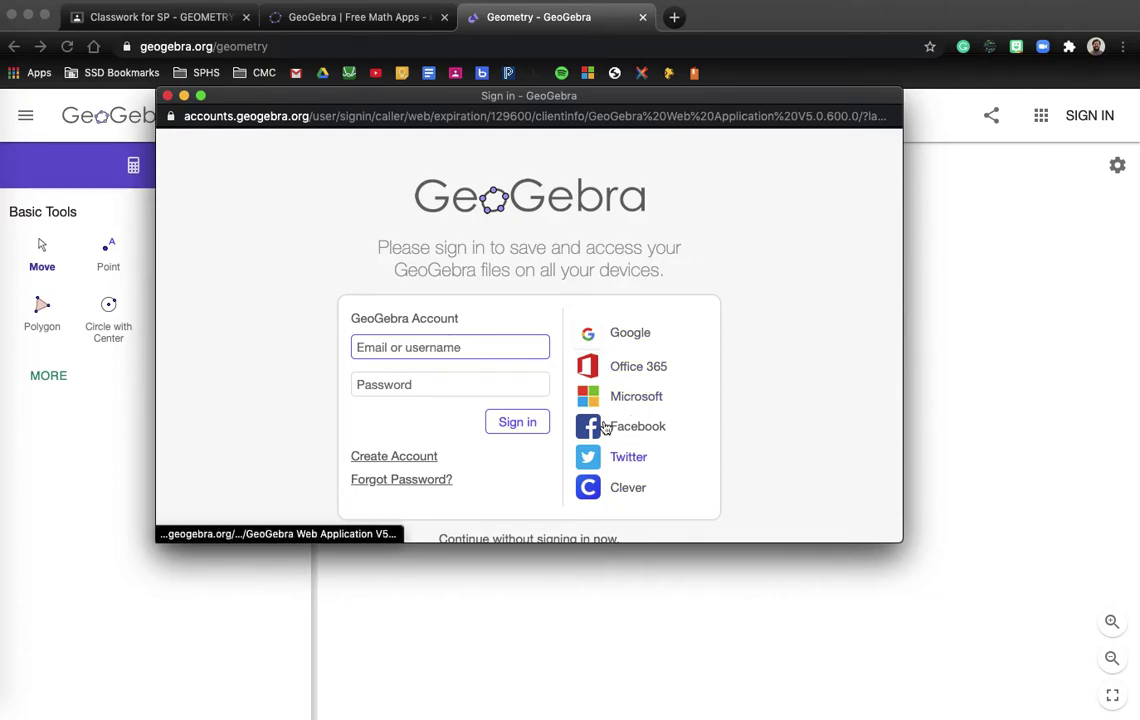
click(626, 338)
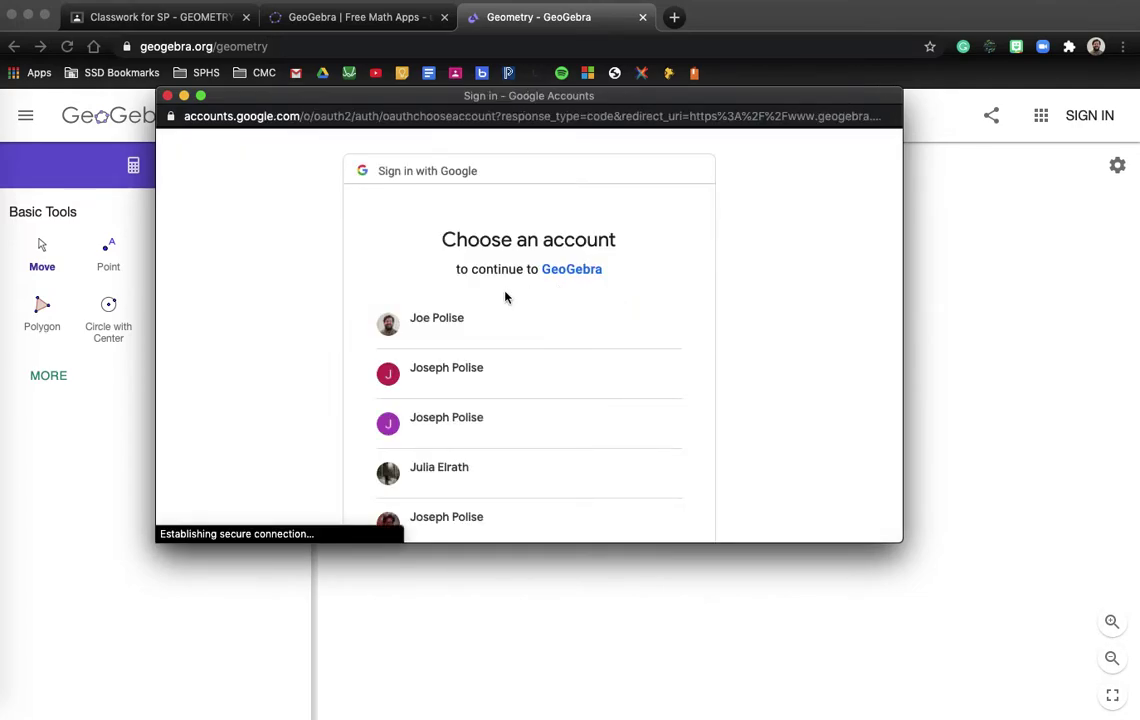
click(453, 328)
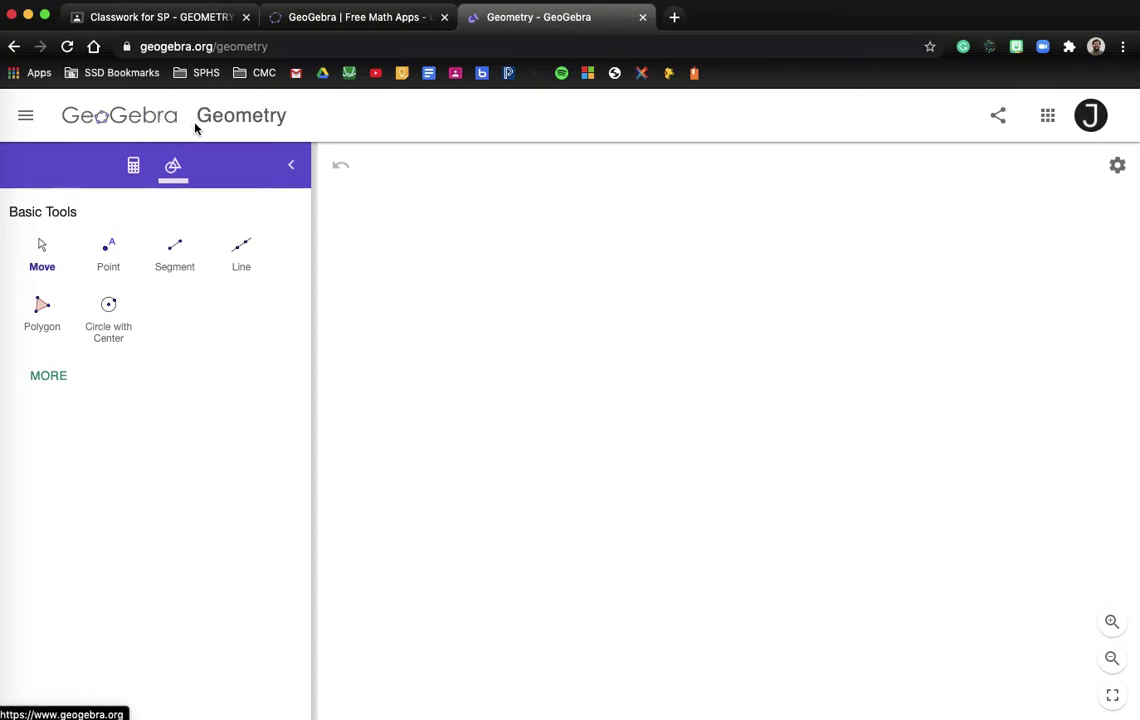
click(351, 24)
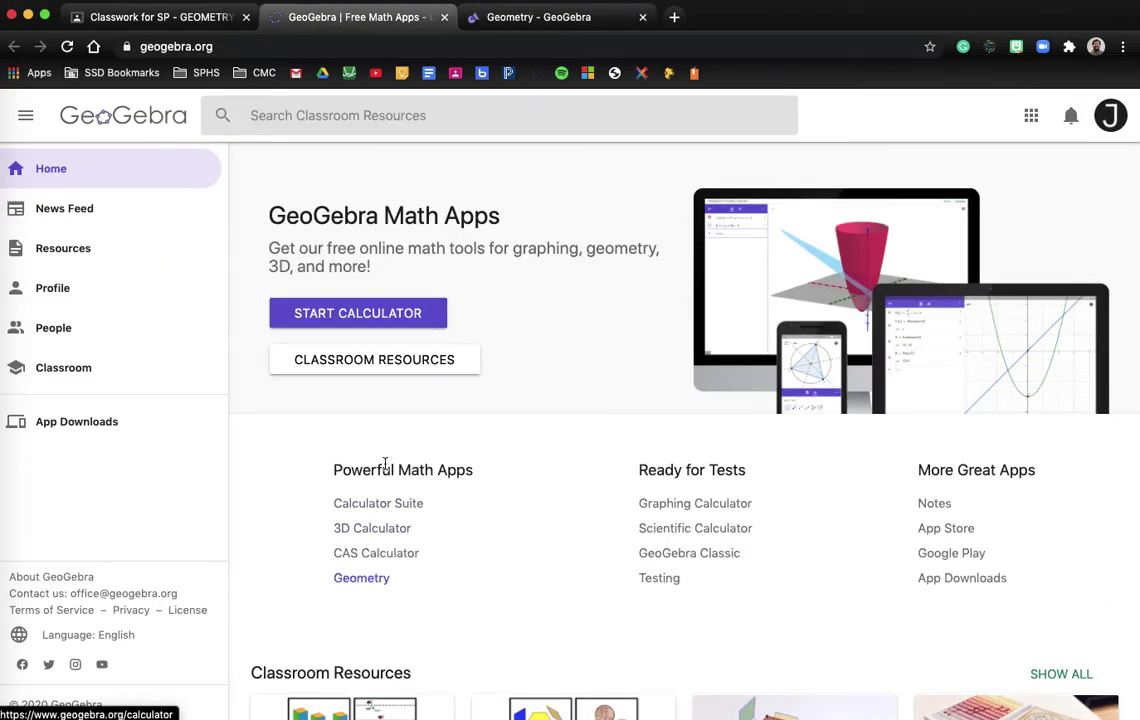
click(537, 20)
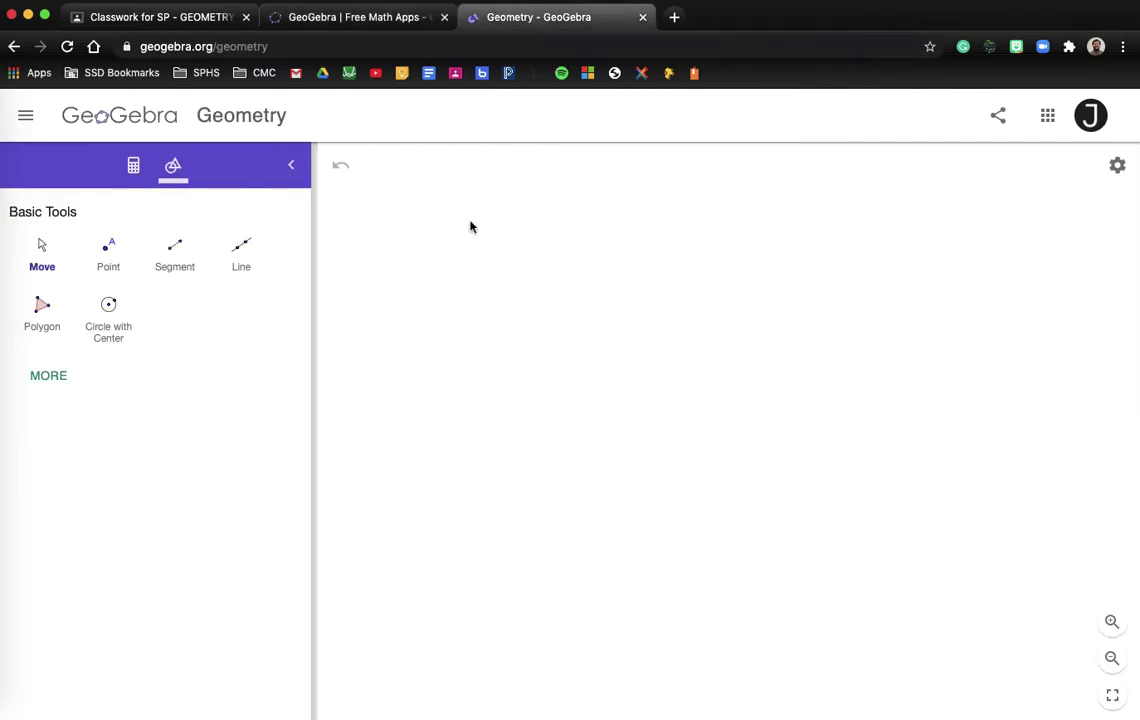
Show the coordinate axes and the major gridlines in the graphics view
click(1117, 167)
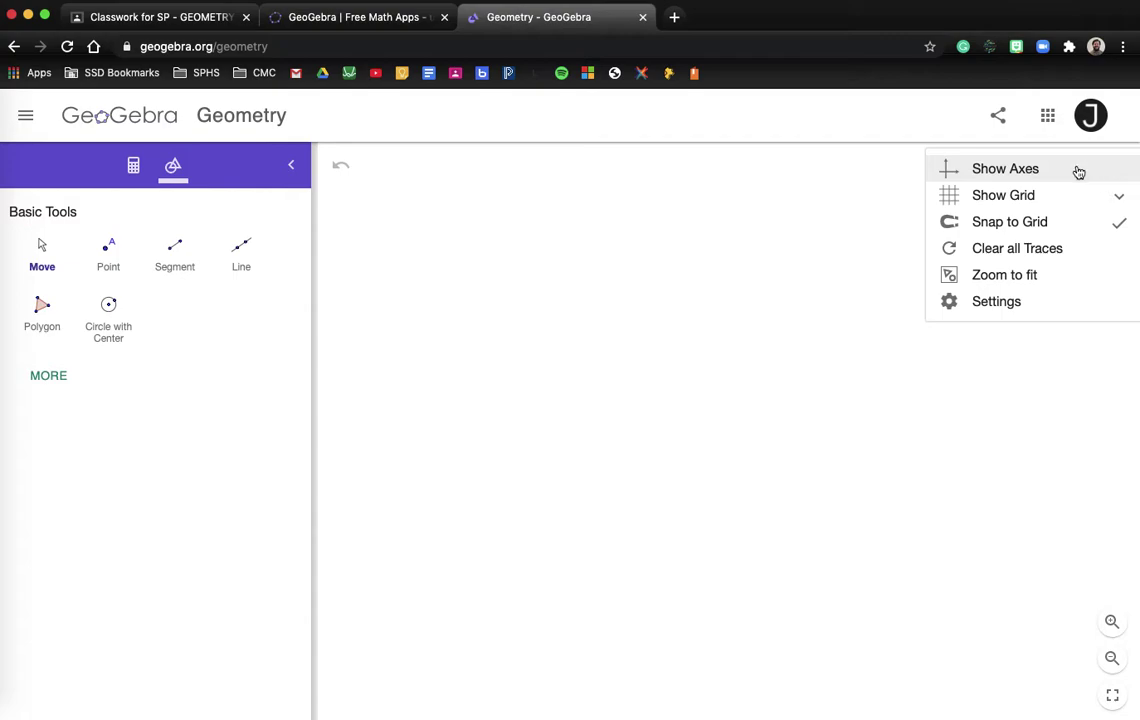
click(1078, 172)
click(1116, 167)
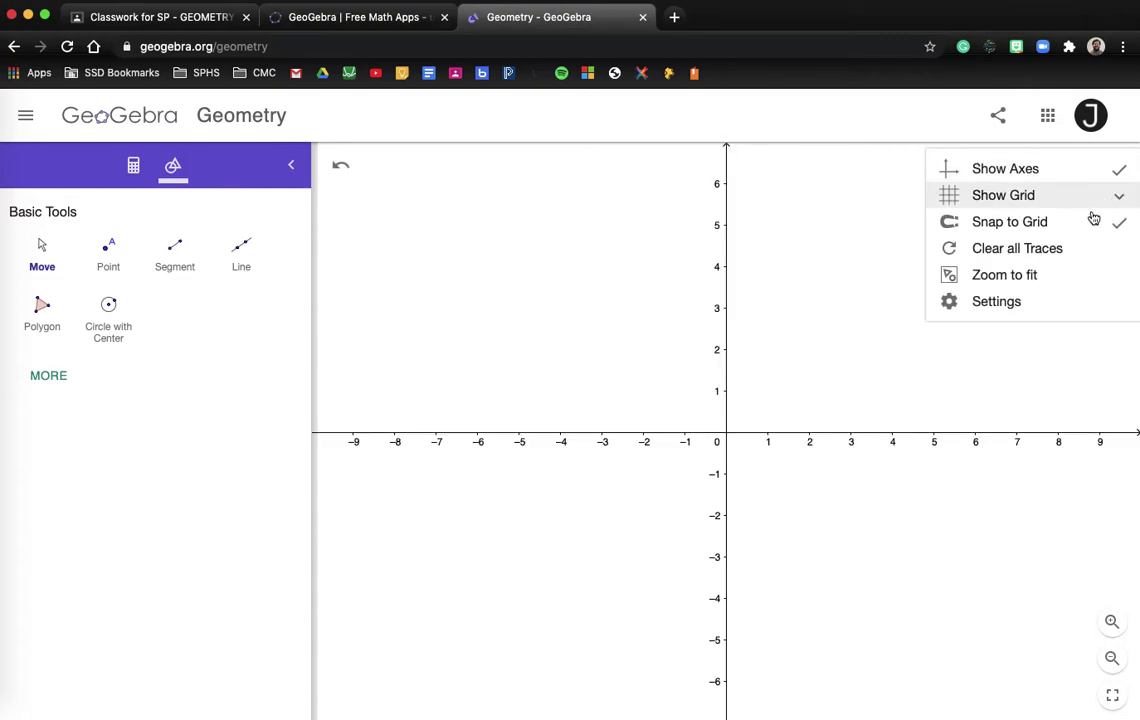
click(1074, 205)
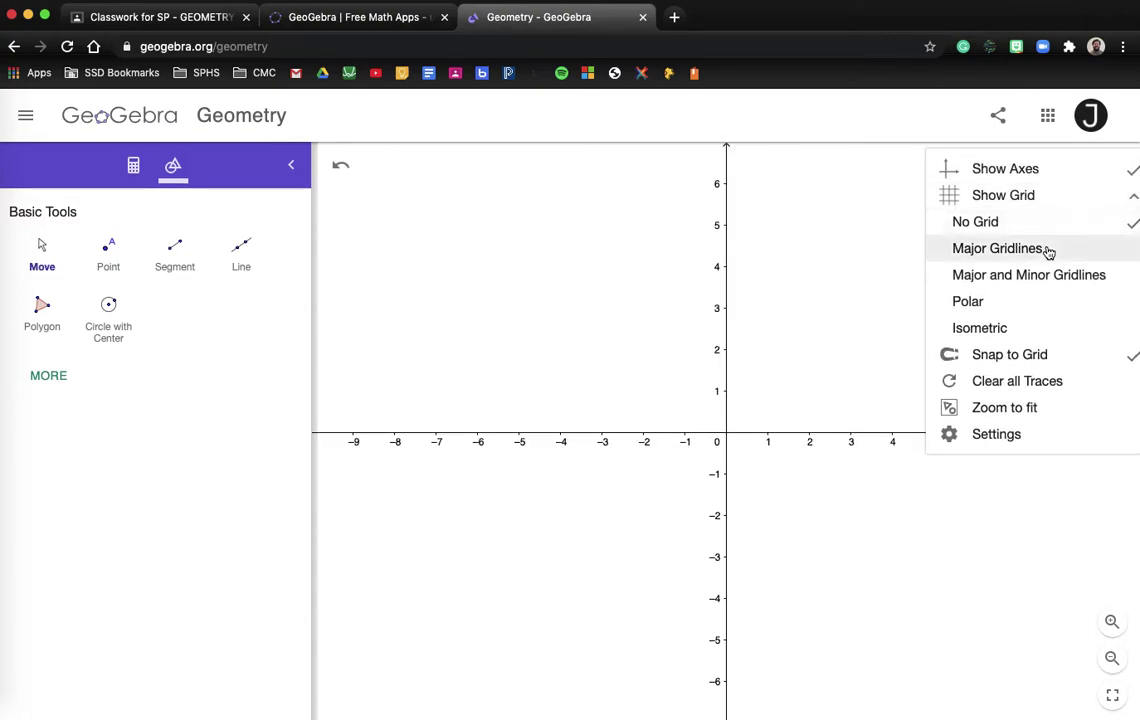
click(1047, 252)
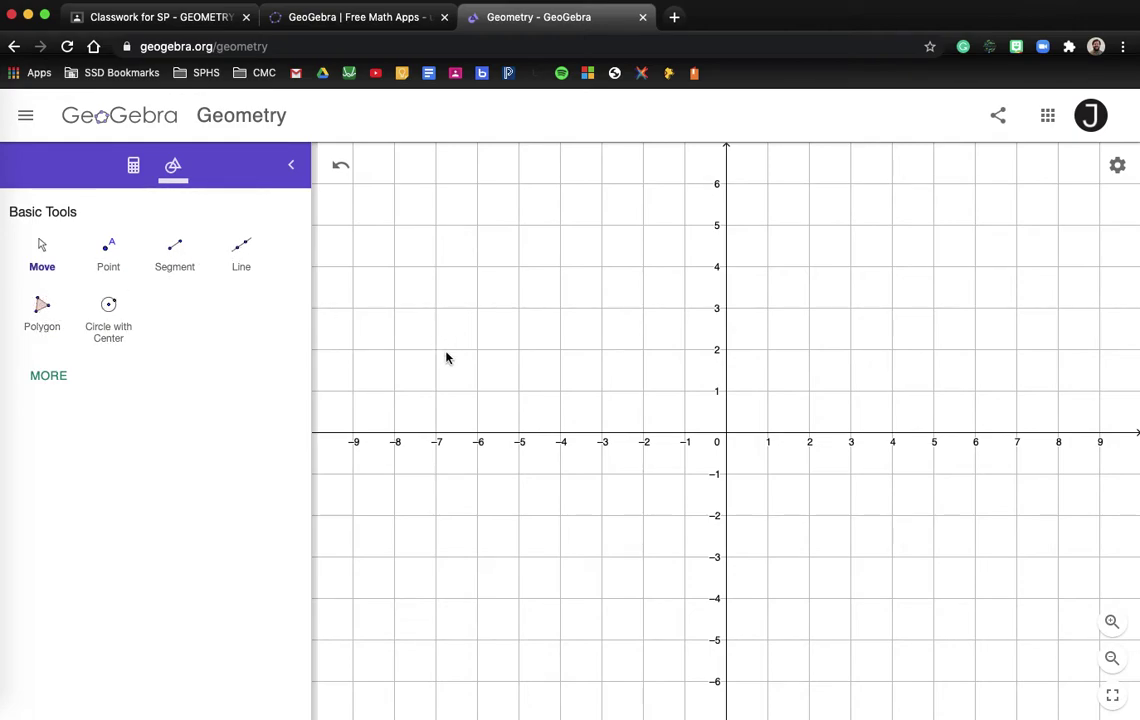
Plot three points on the grid at (2, 1), (6, -3) and (7, 5)
click(40, 262)
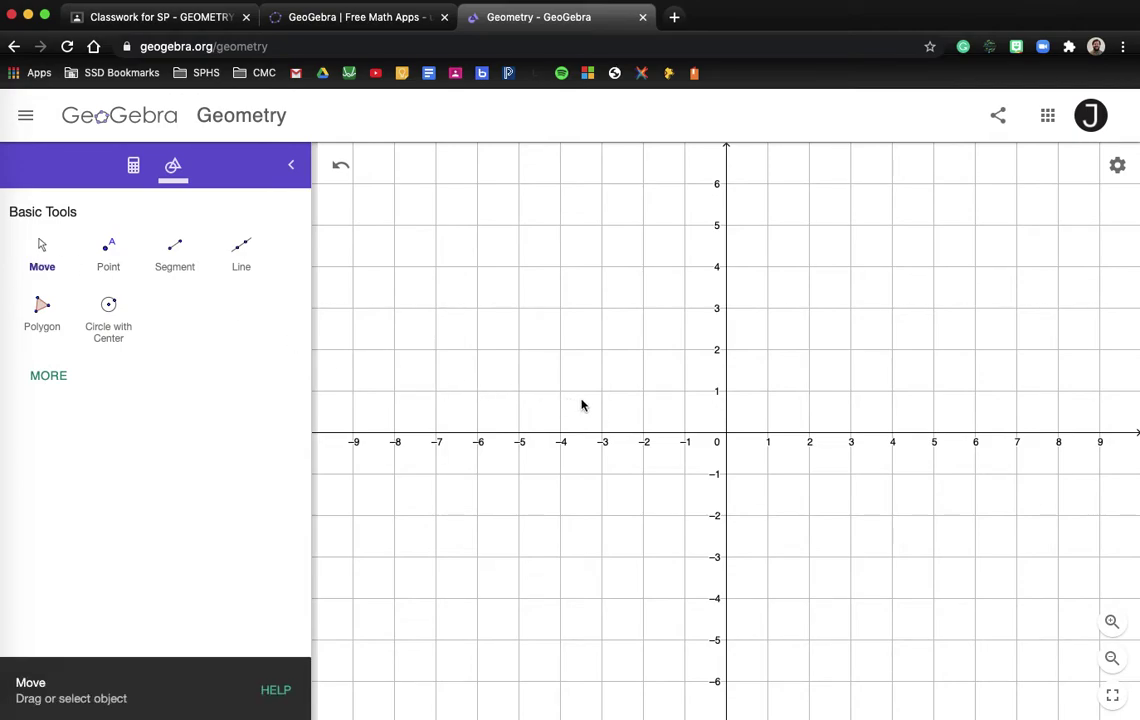
drag(627, 425, 458, 430)
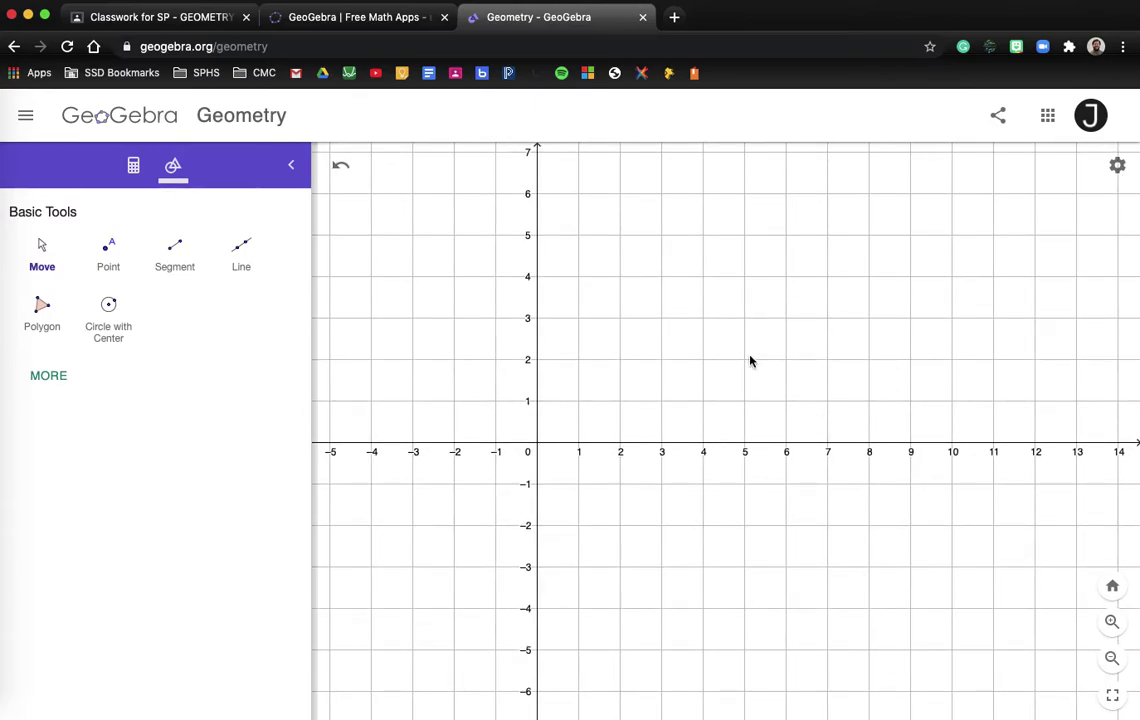
click(112, 257)
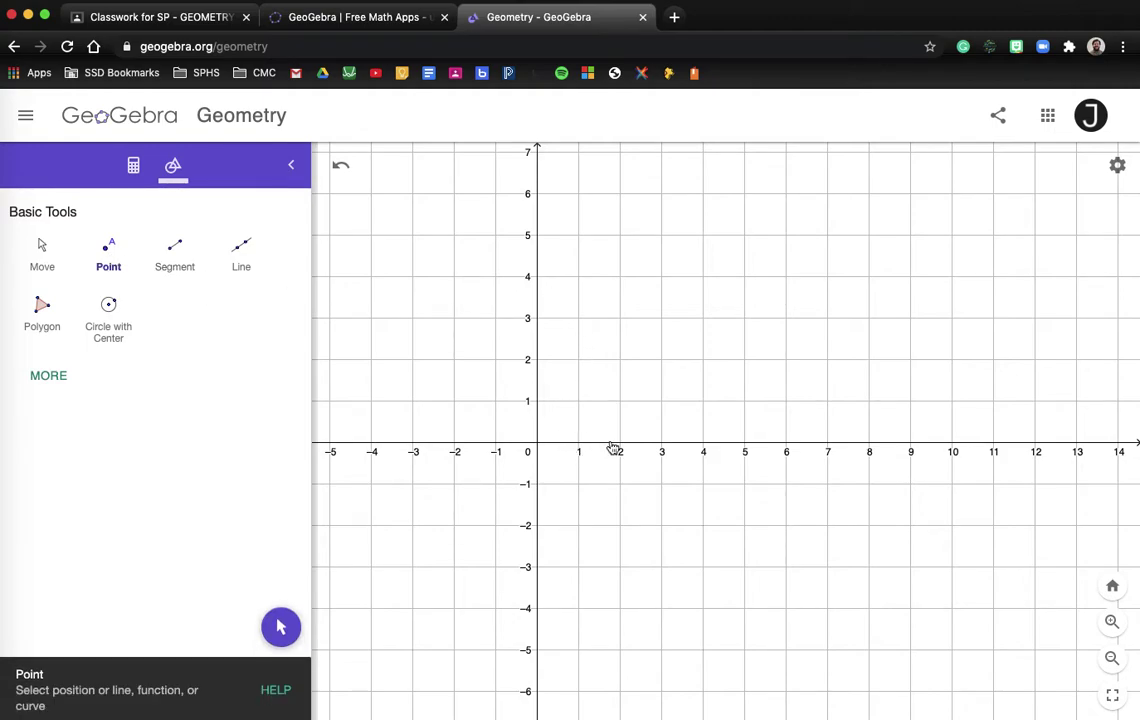
click(620, 401)
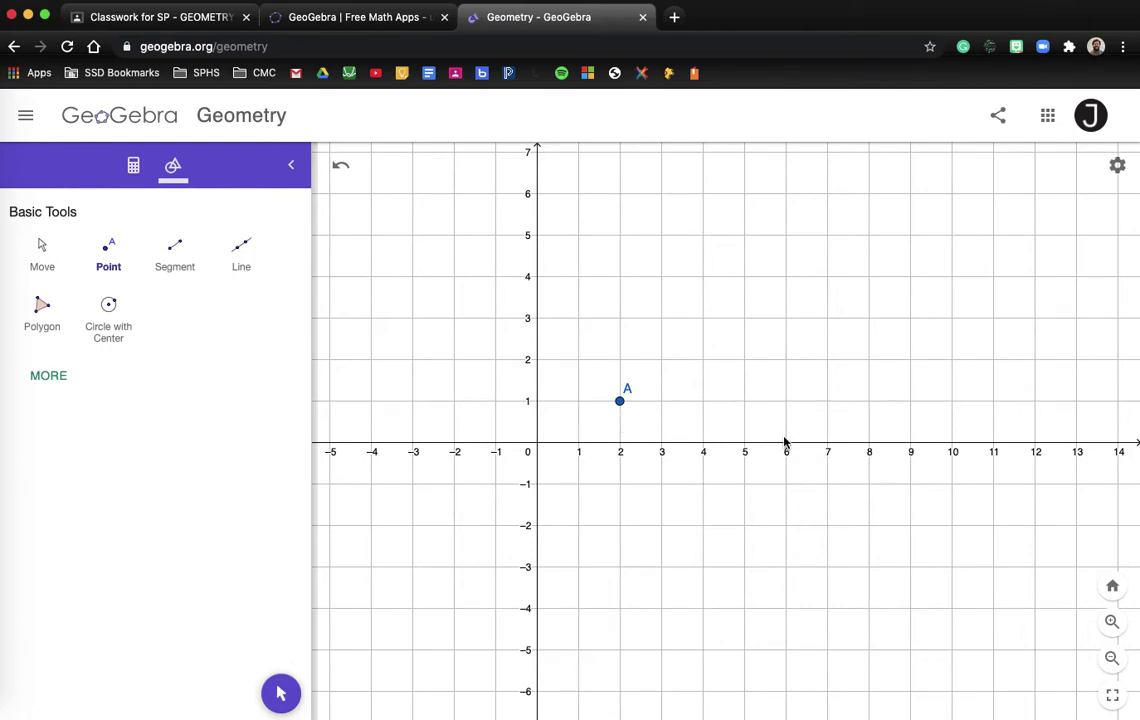
click(785, 567)
click(828, 238)
Draw lines through each pair of points: A and B, B and C, and C and A
click(241, 254)
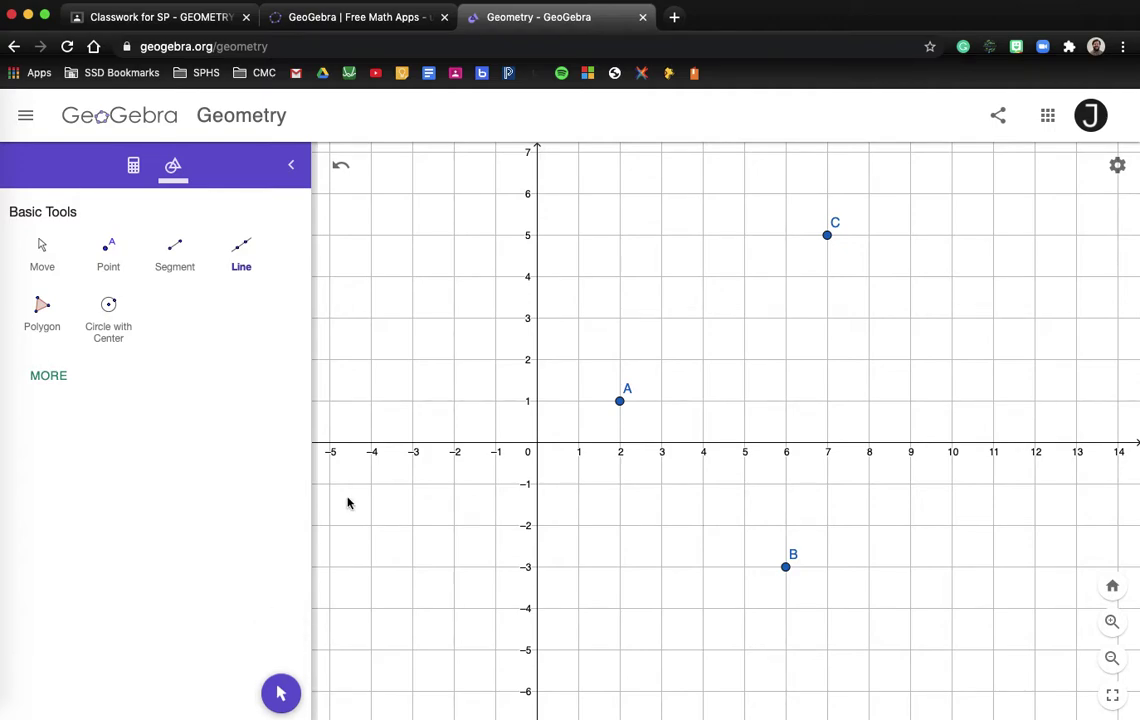
click(620, 403)
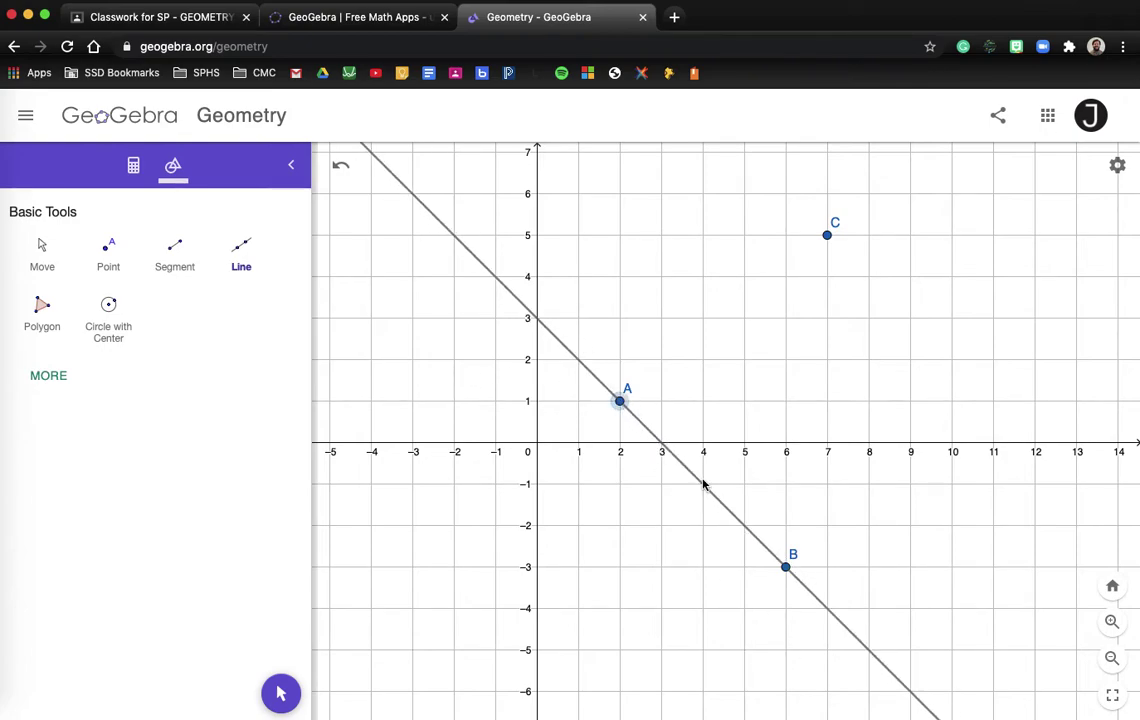
click(786, 569)
click(795, 563)
click(827, 236)
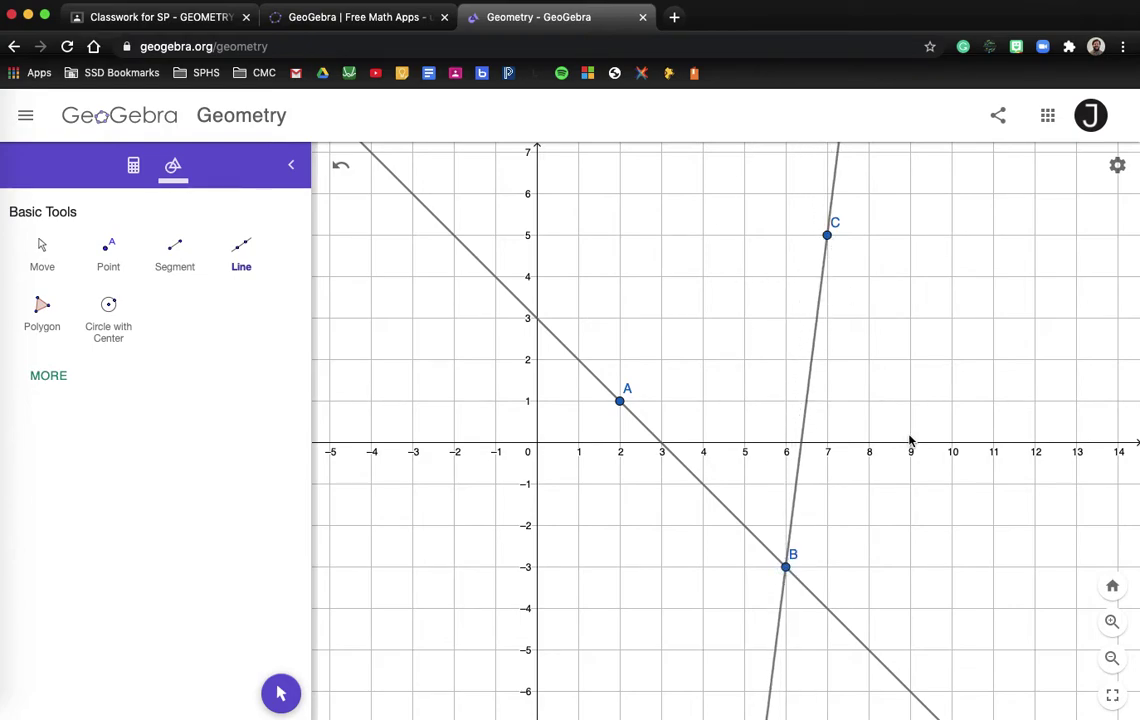
click(828, 237)
click(620, 402)
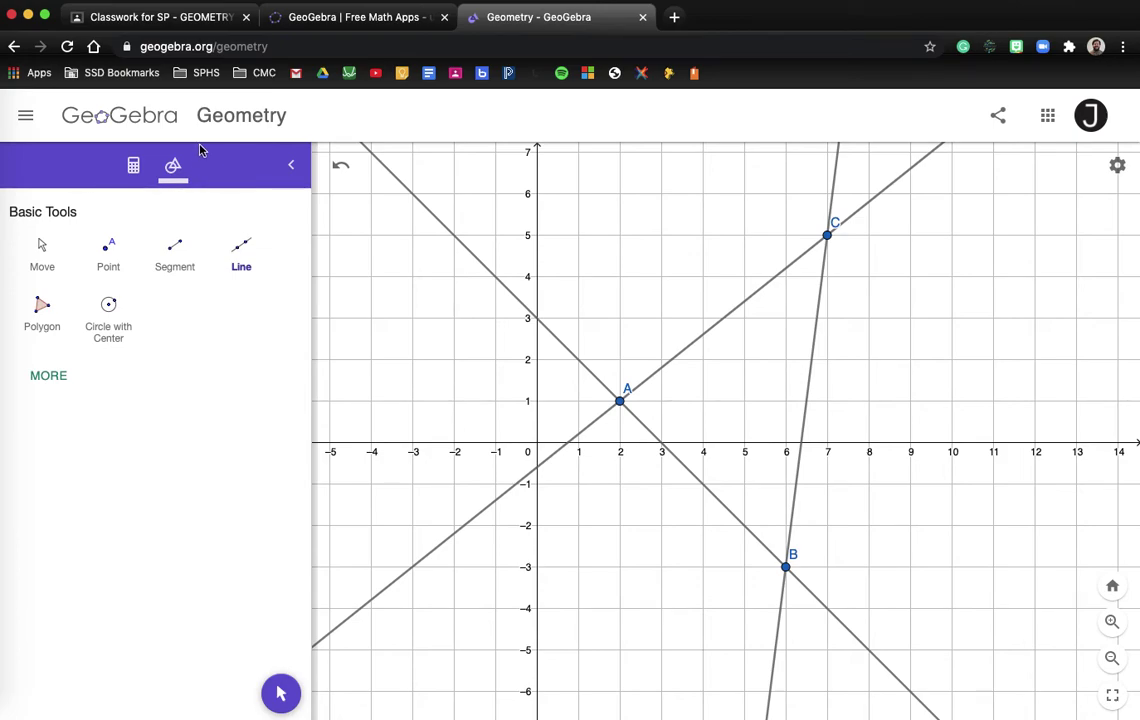
Reposition the point labels clear of the lines: A above its point, B to the right and C to the left
click(40, 248)
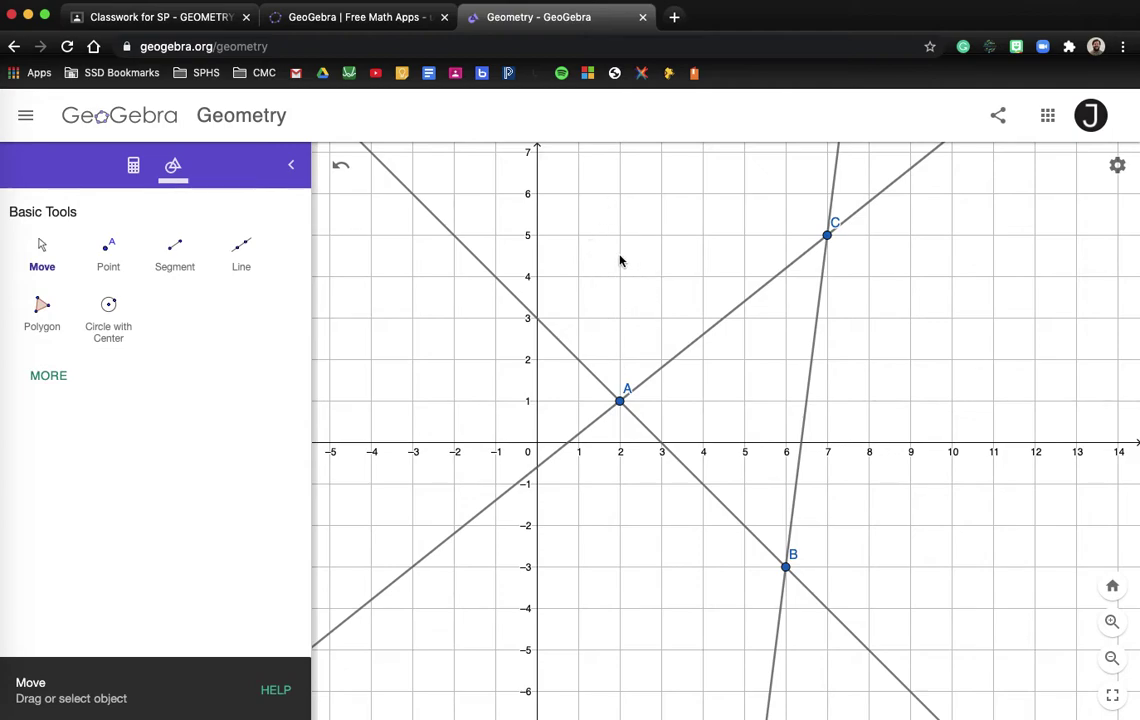
click(620, 396)
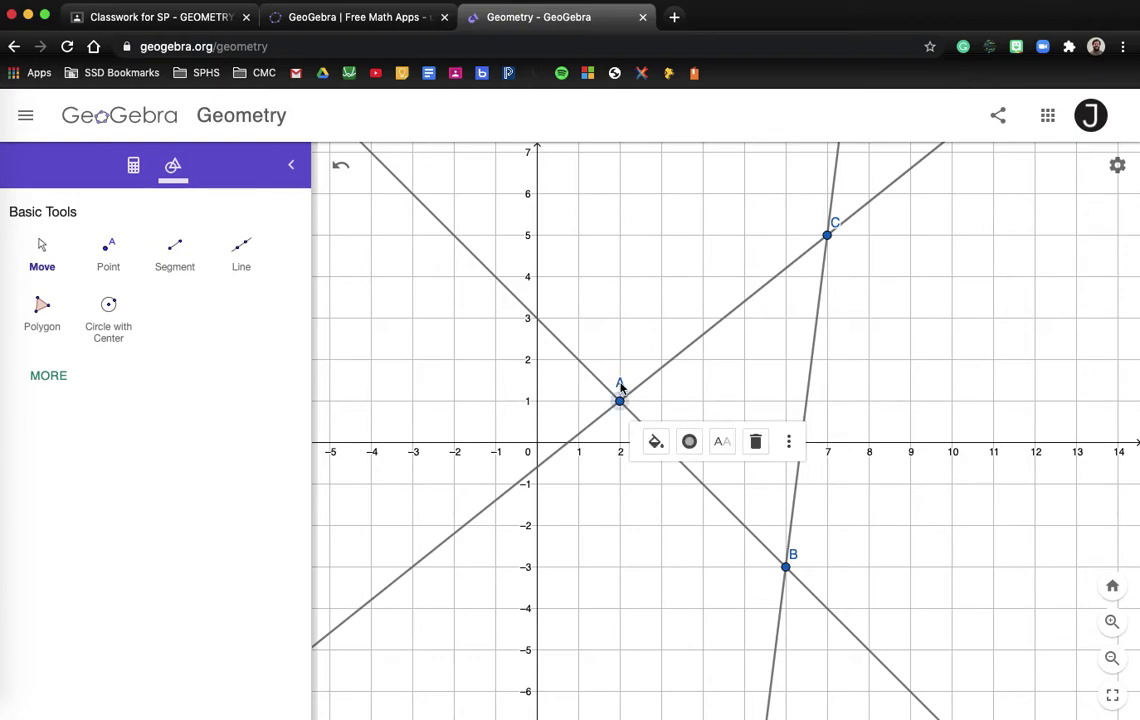
drag(797, 560, 801, 567)
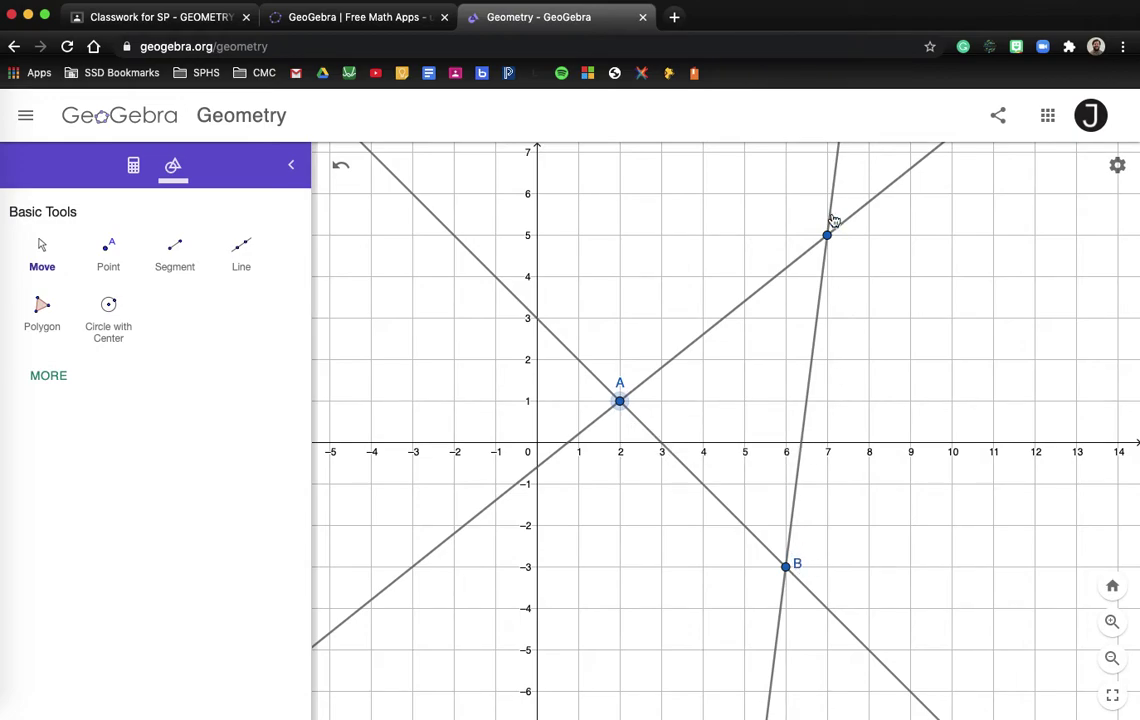
drag(834, 223, 816, 231)
click(639, 259)
Create a triangular polygon with vertices at points A, B and C
click(42, 306)
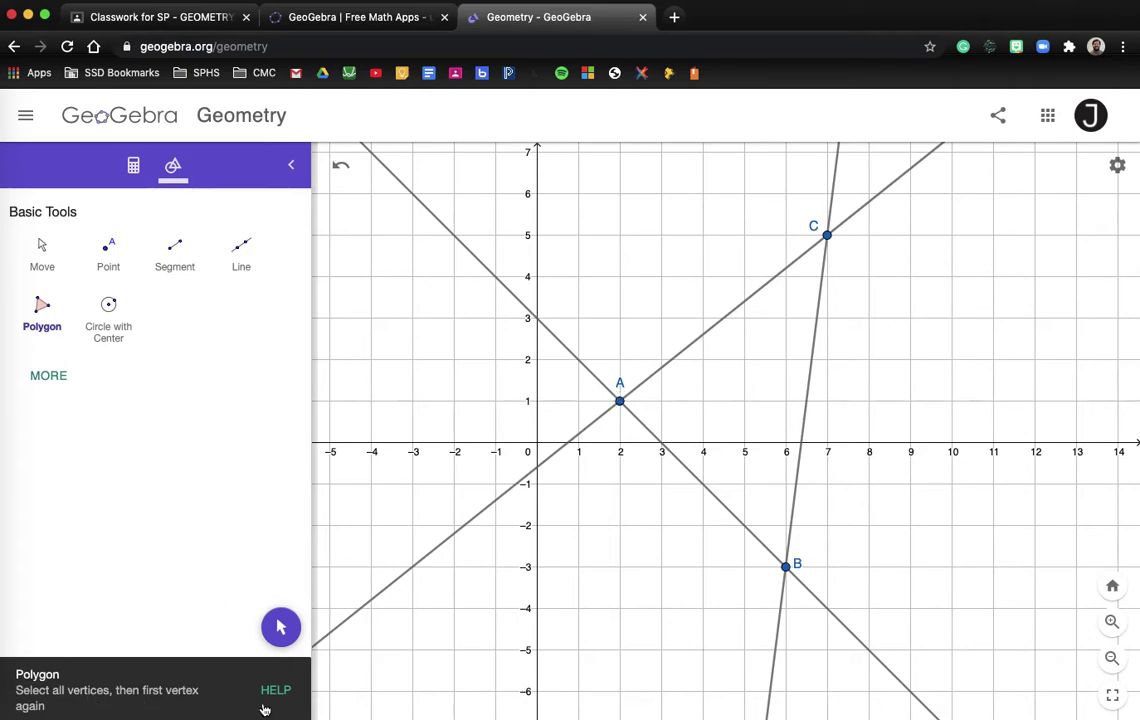
click(620, 401)
click(786, 567)
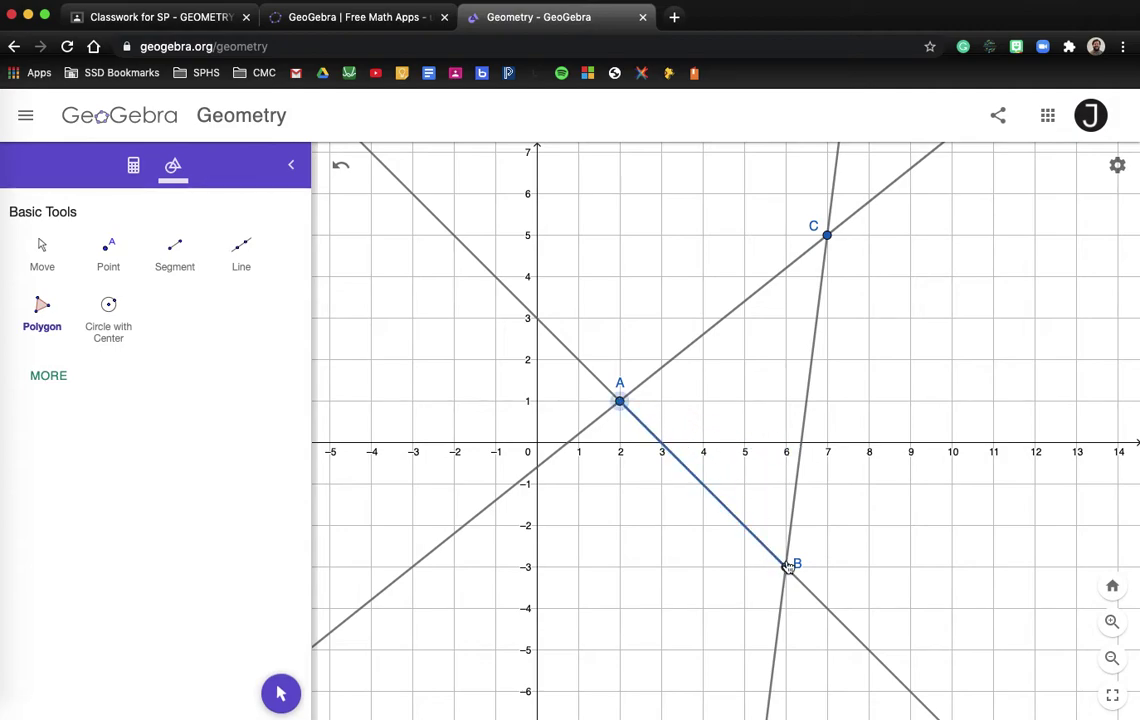
click(828, 237)
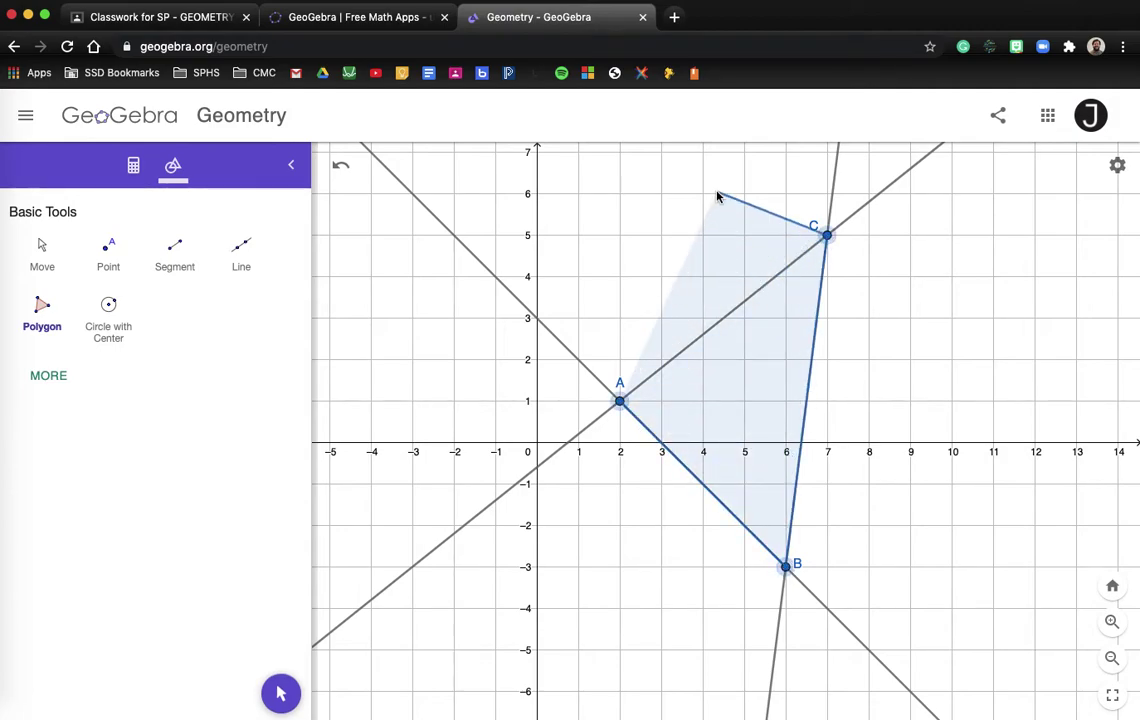
click(621, 400)
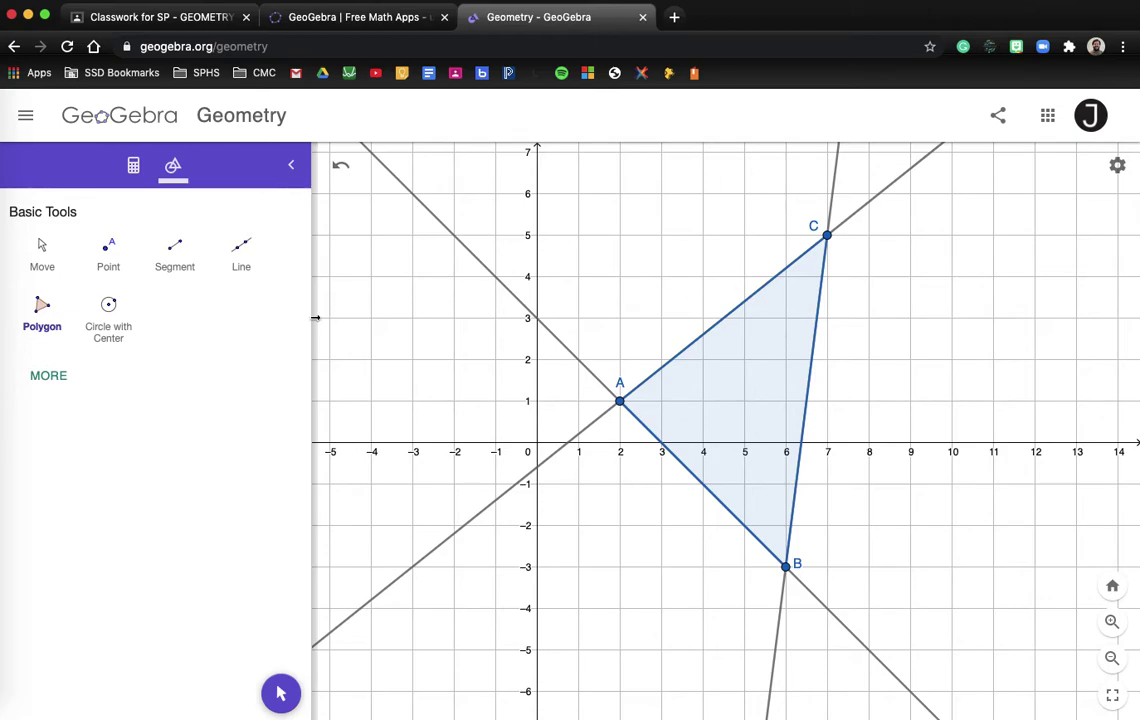
Expand the list of geometry tools and look through its categories from Basic Tools down to Media
click(48, 376)
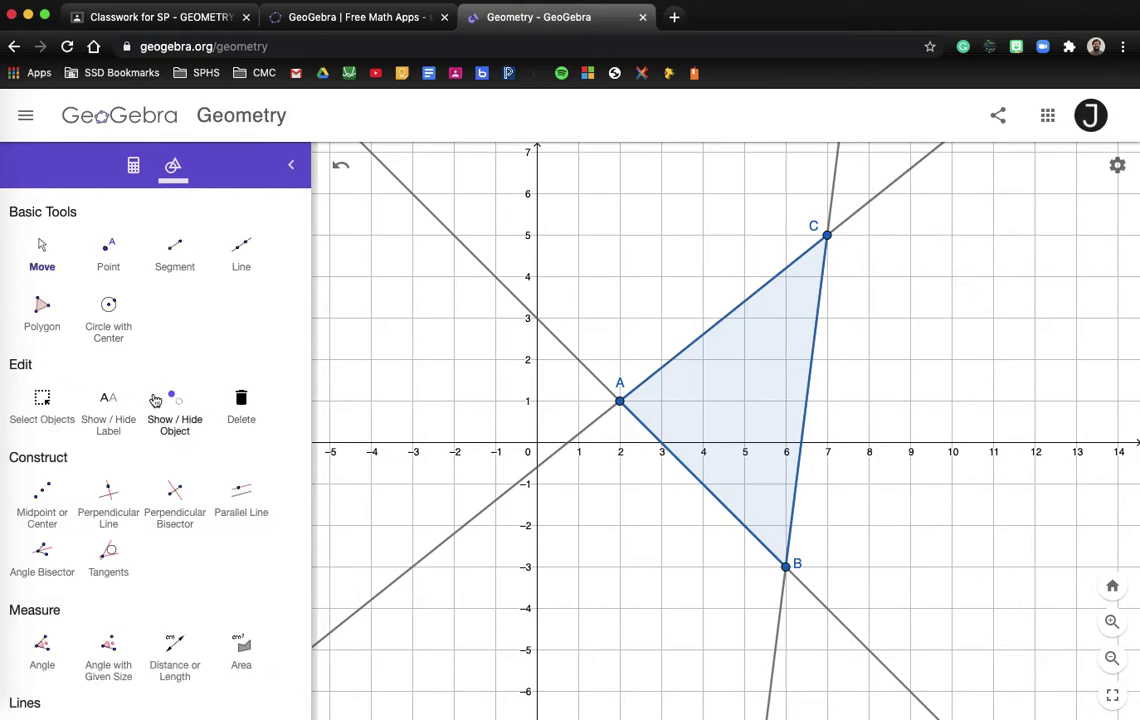
scroll(158, 402, down, 1)
scroll(150, 405, down, 2)
scroll(148, 402, up, 3)
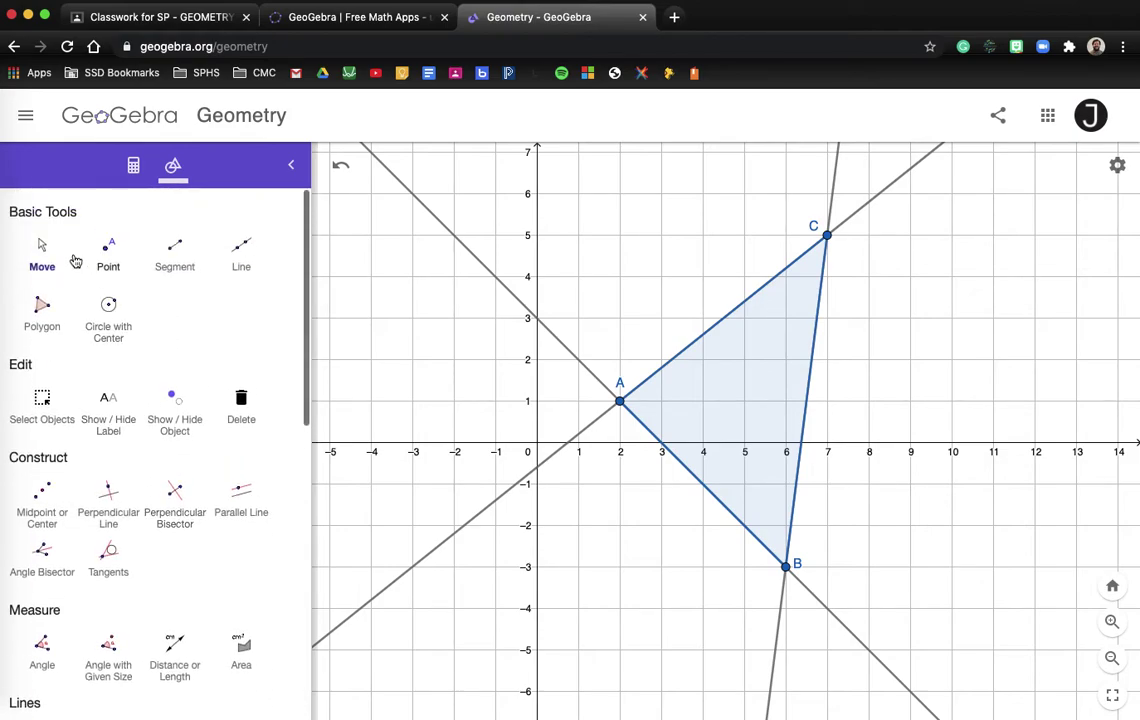
scroll(147, 578, down, 5)
scroll(165, 493, down, 5)
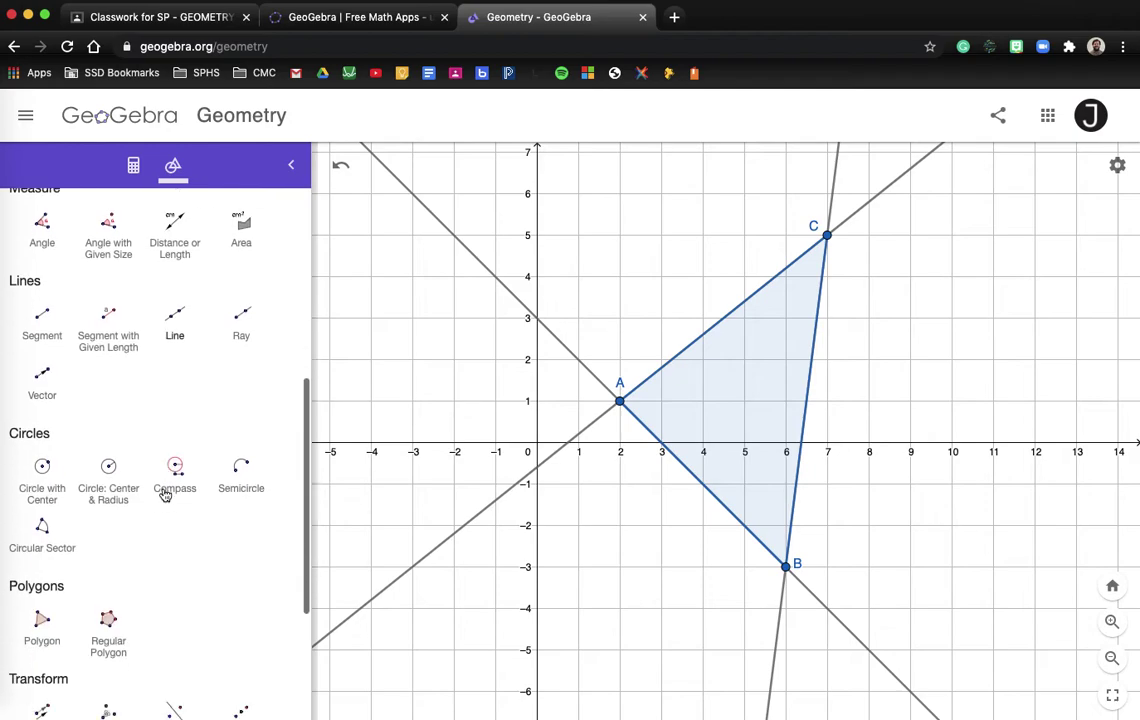
scroll(170, 631, down, 5)
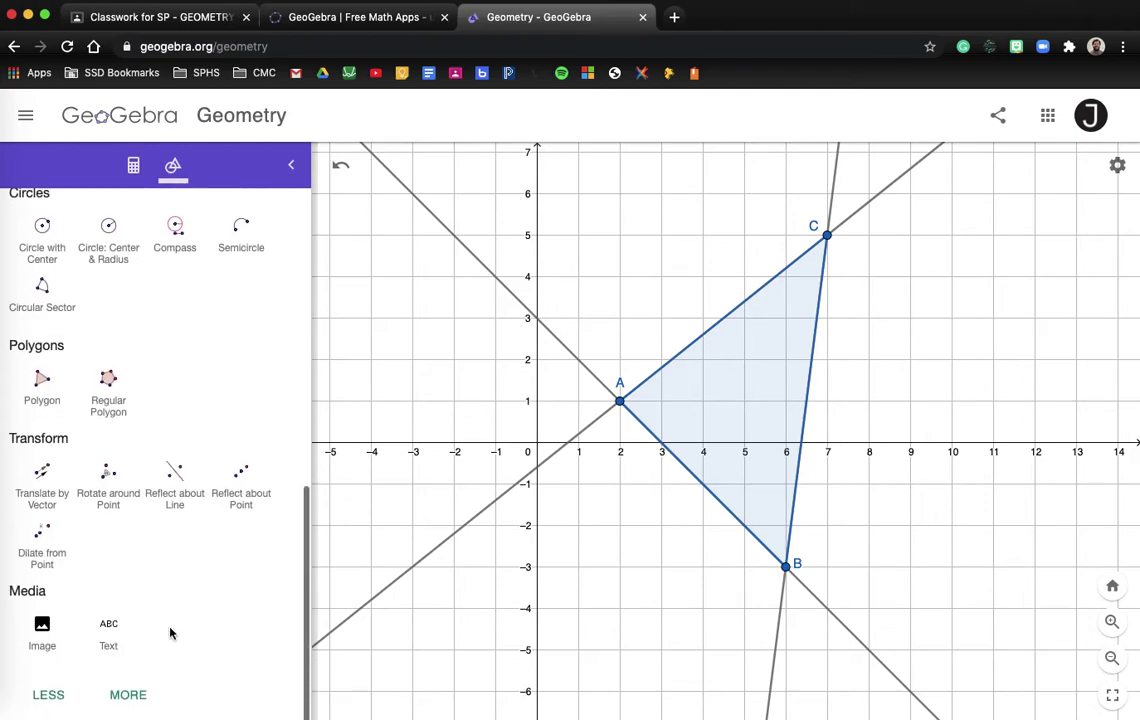
Add a three-line text above the triangle reading NAME, GEOGEBRA DAY 1 and 9/2/2020
click(108, 645)
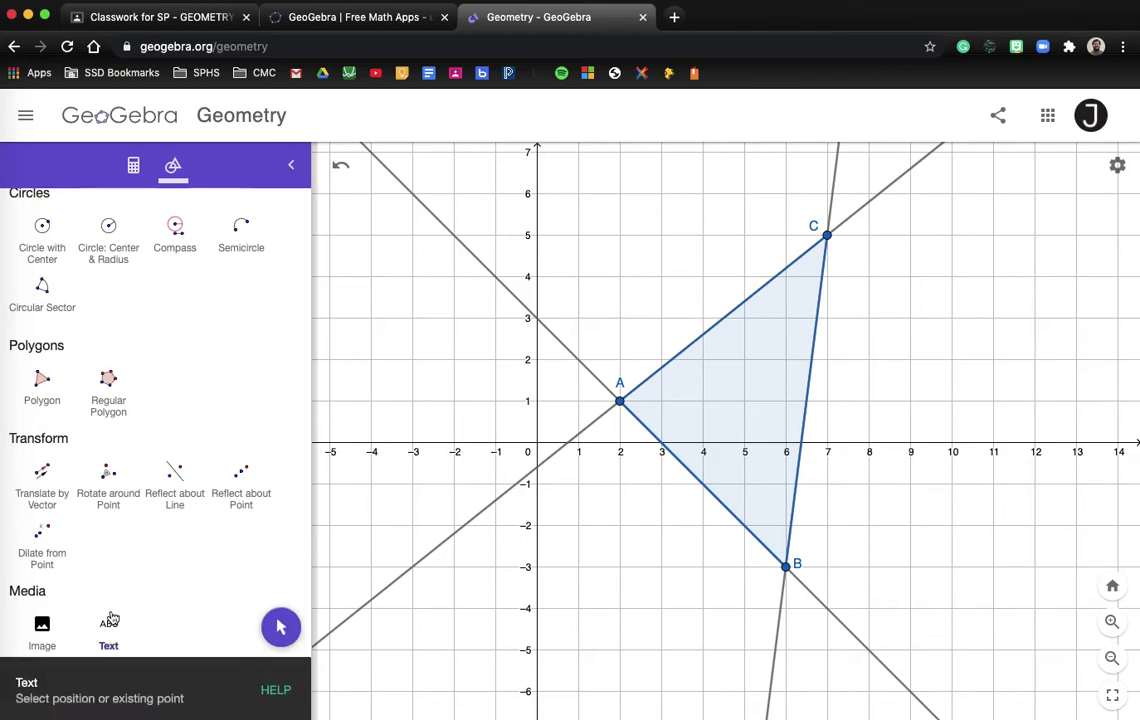
click(585, 188)
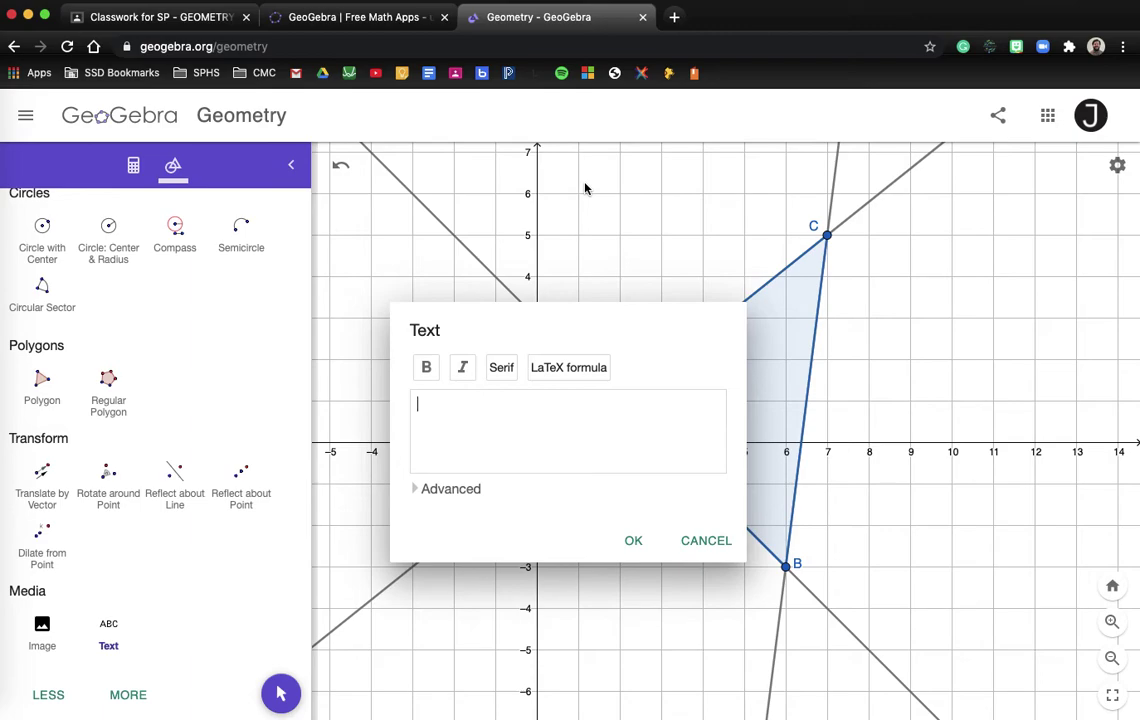
text(NAME)
text( GEOGE)
text(BRA DA)
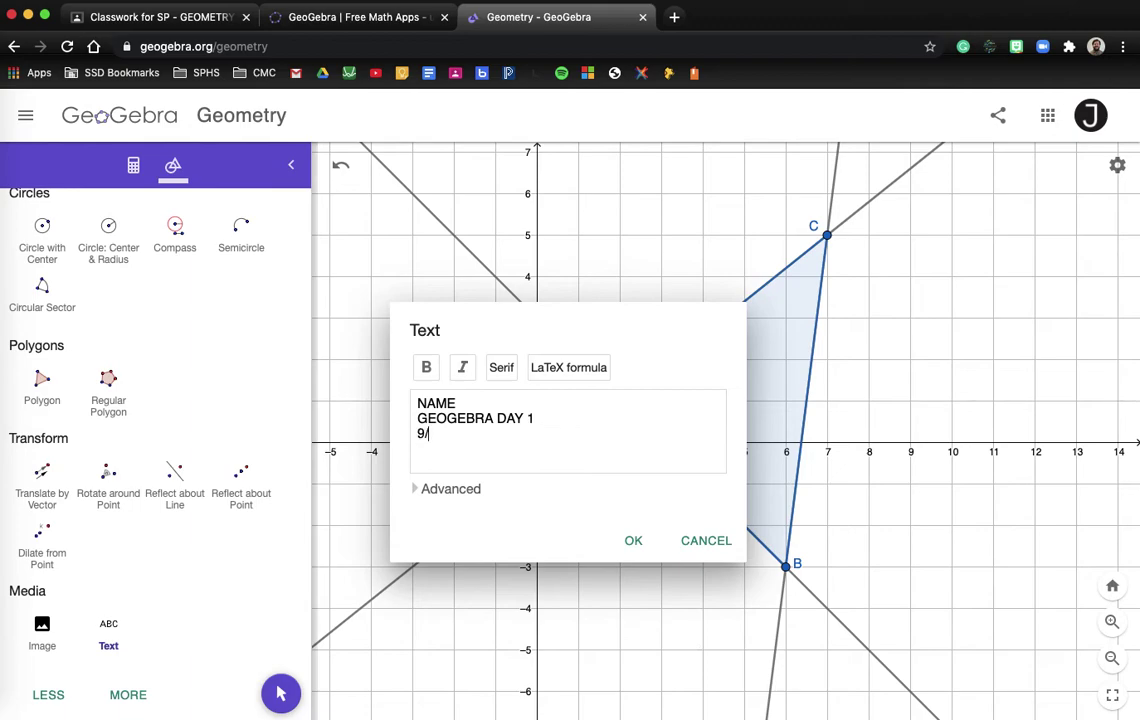
text(Y 1 9/2/2020)
click(632, 538)
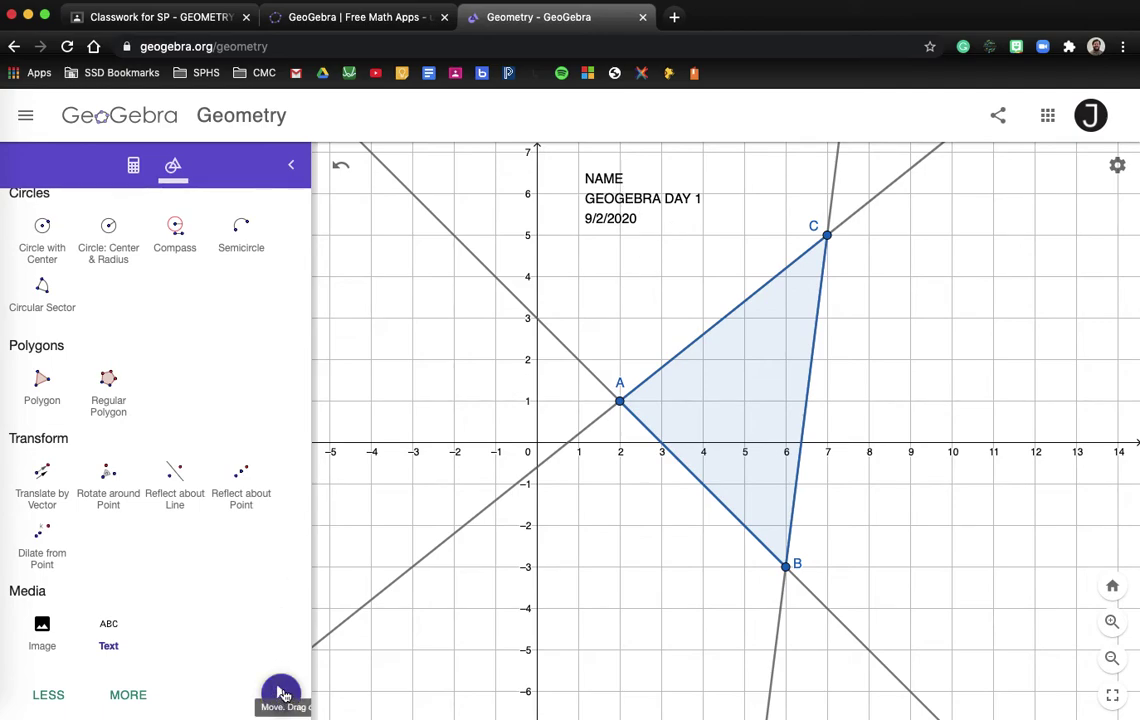
Move the heading text to the empty grid area just right of side BC, above the x-axis
scroll(200, 476, up, 10)
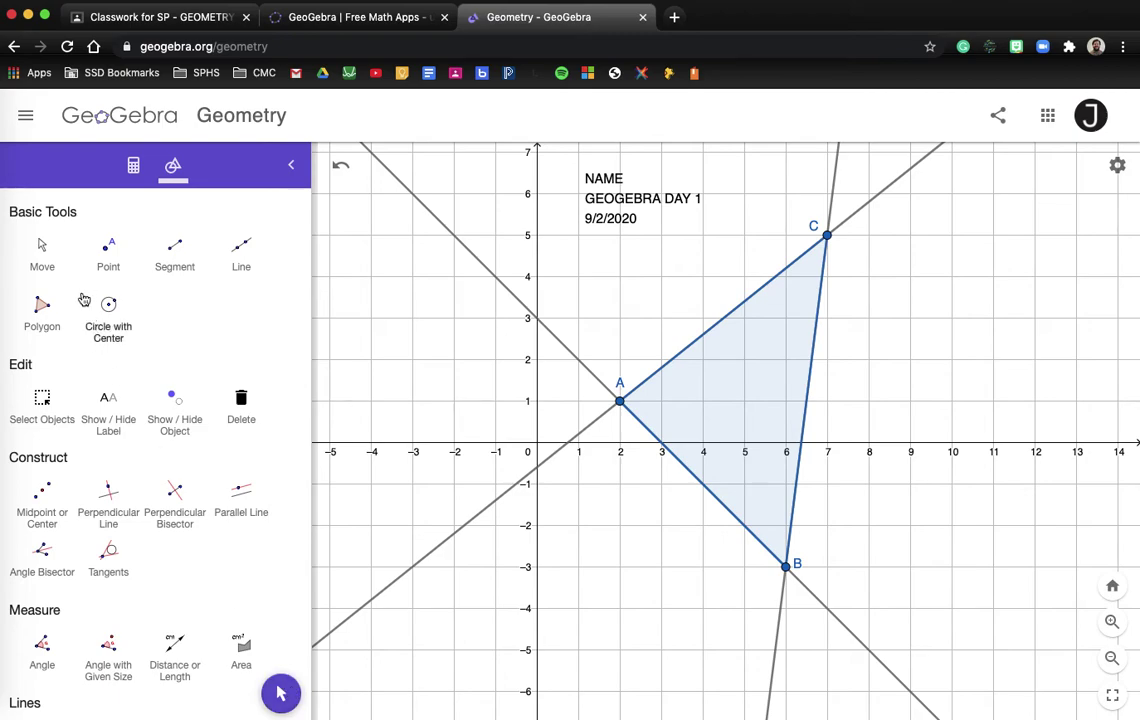
scroll(100, 322, up, 1)
scroll(101, 325, down, 1)
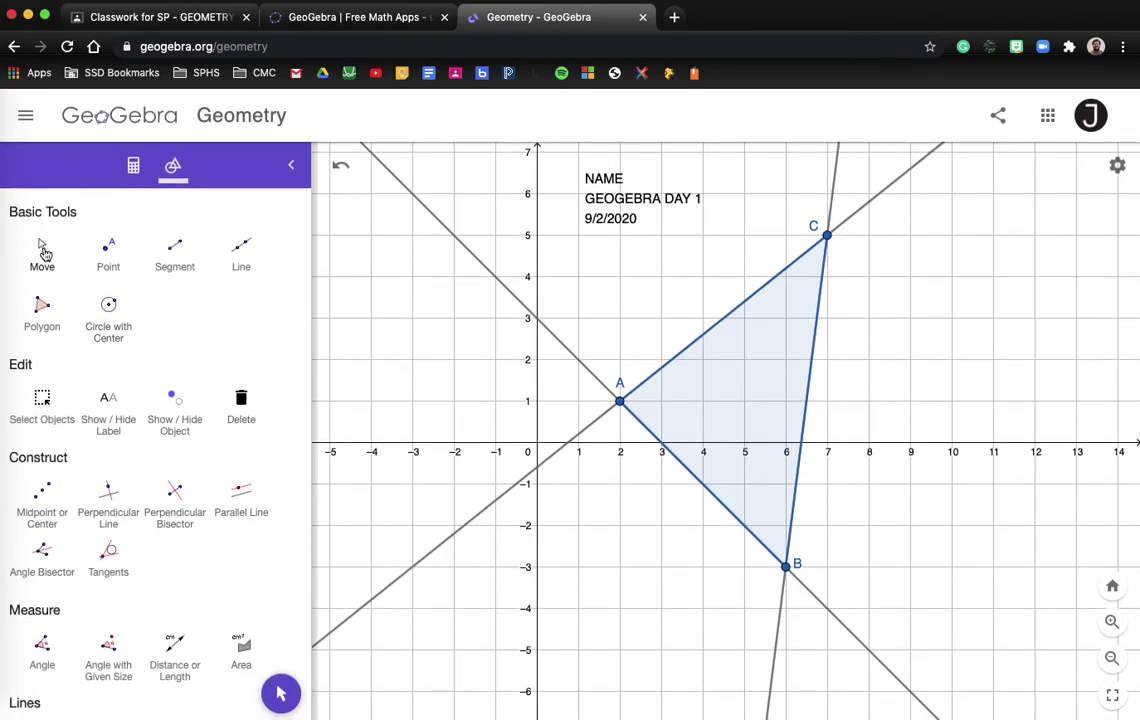
click(281, 693)
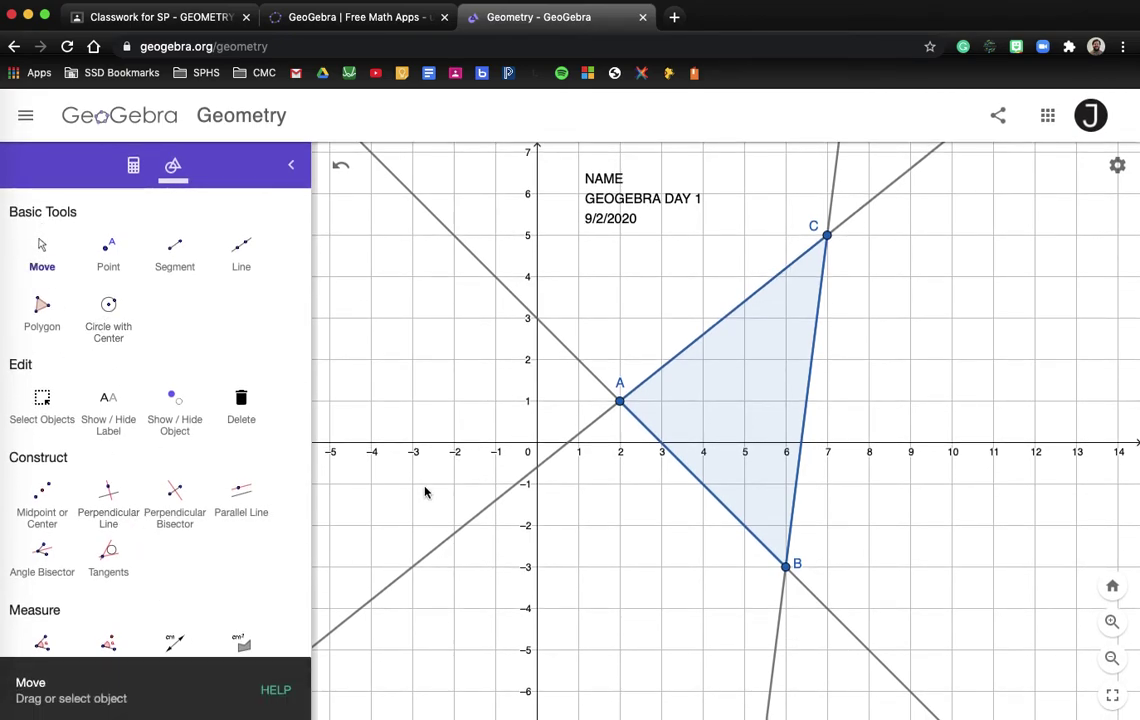
drag(608, 192, 859, 379)
click(874, 298)
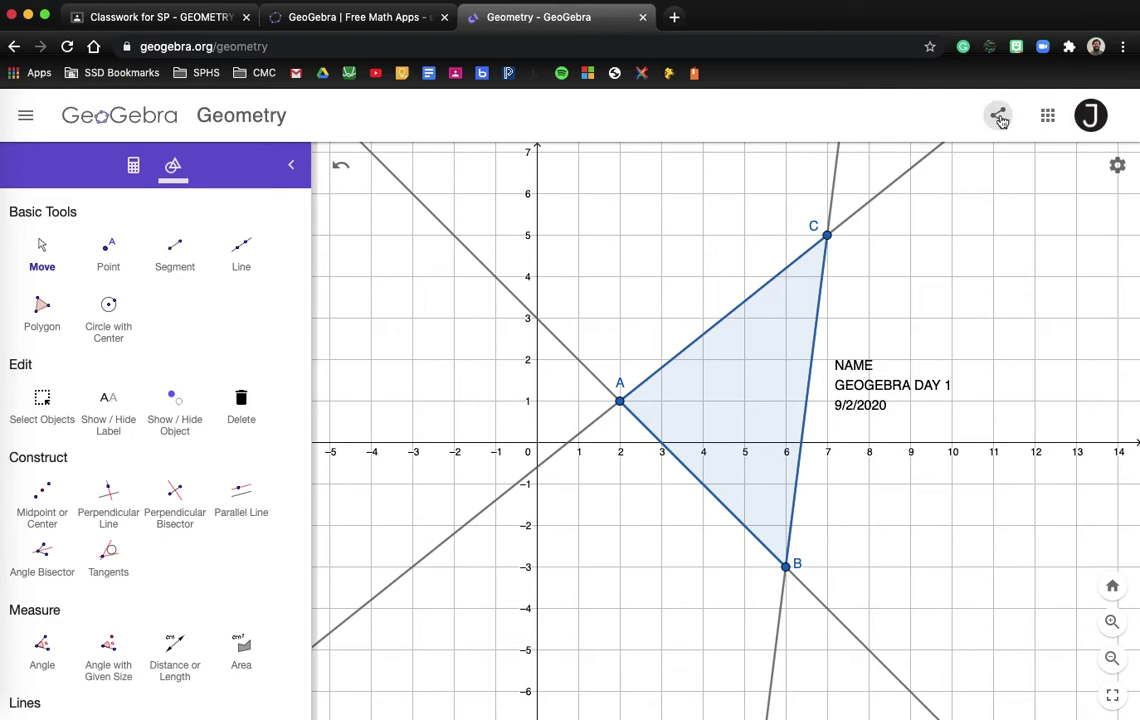
Save the construction as a shared file titled GEOGEBRA DAY 1 and copy its share link
click(998, 122)
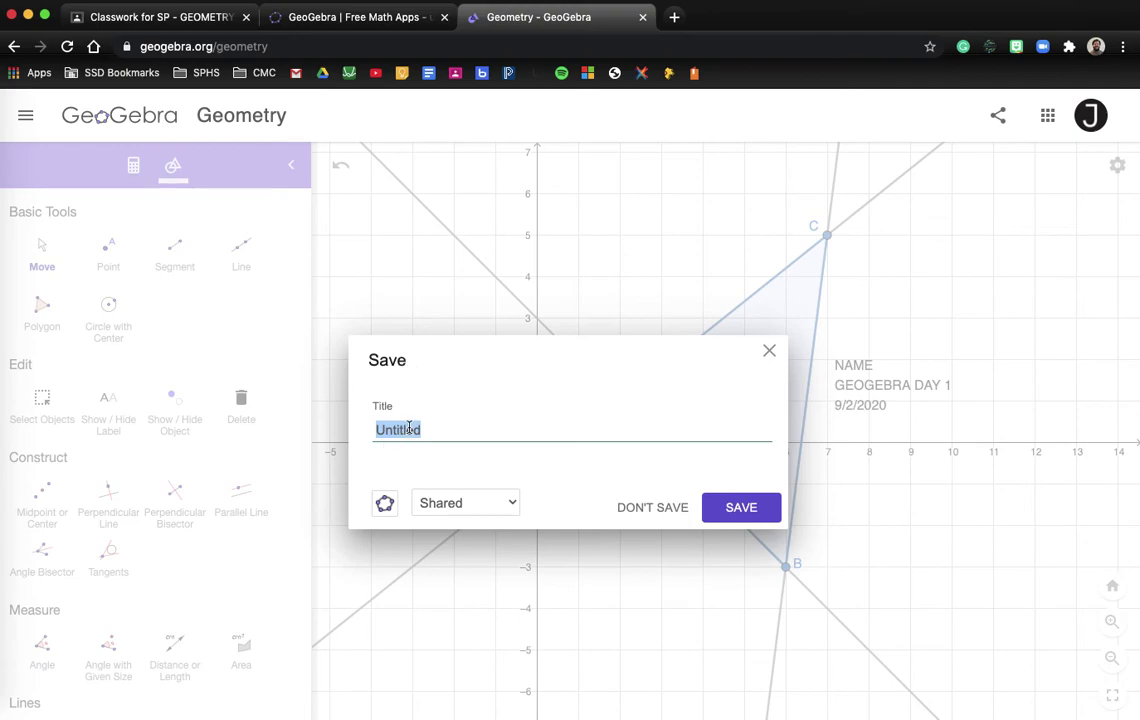
text(G)
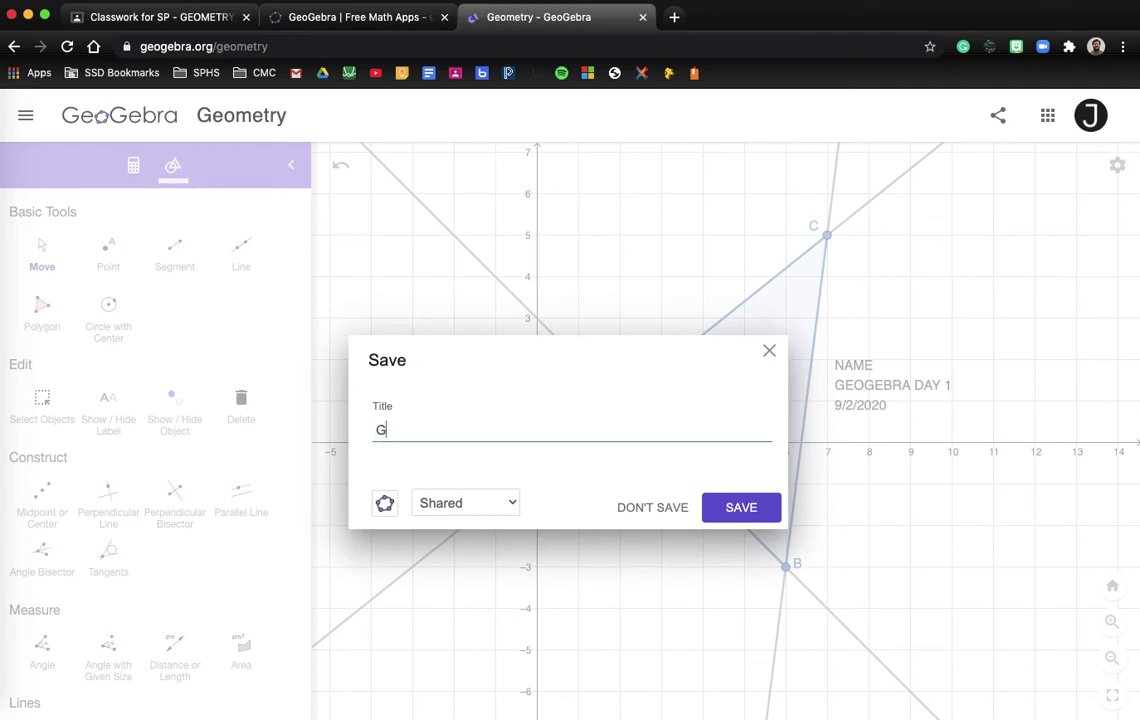
text(EOGEBRA DAY 1)
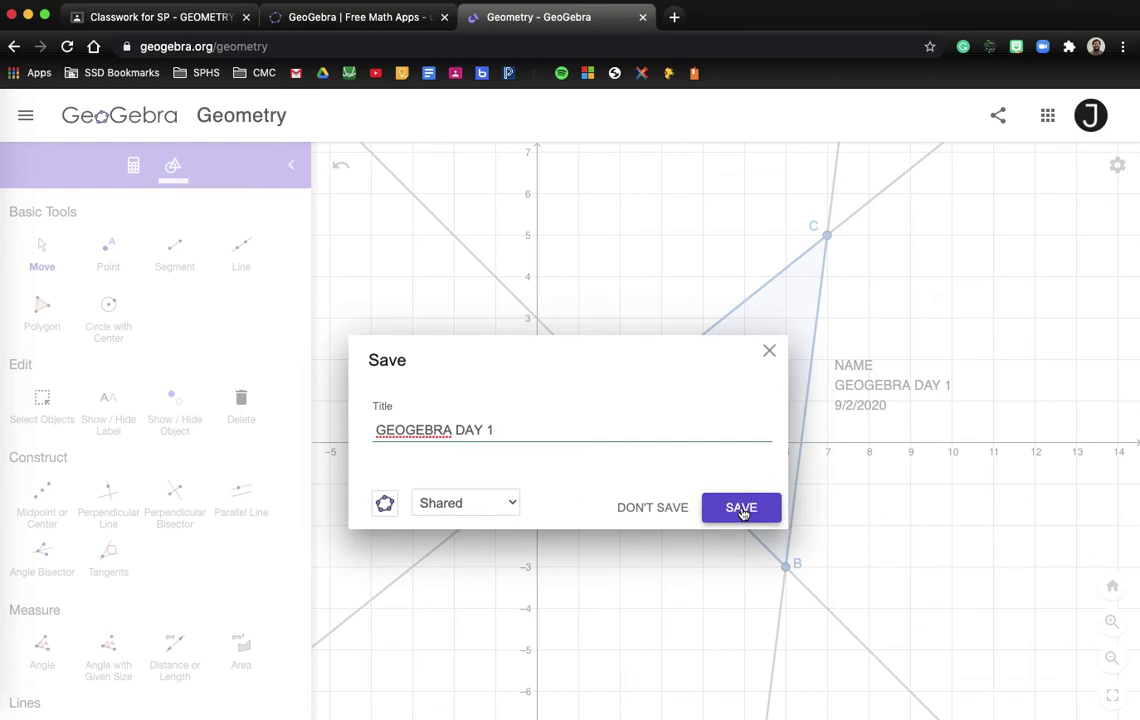
click(741, 510)
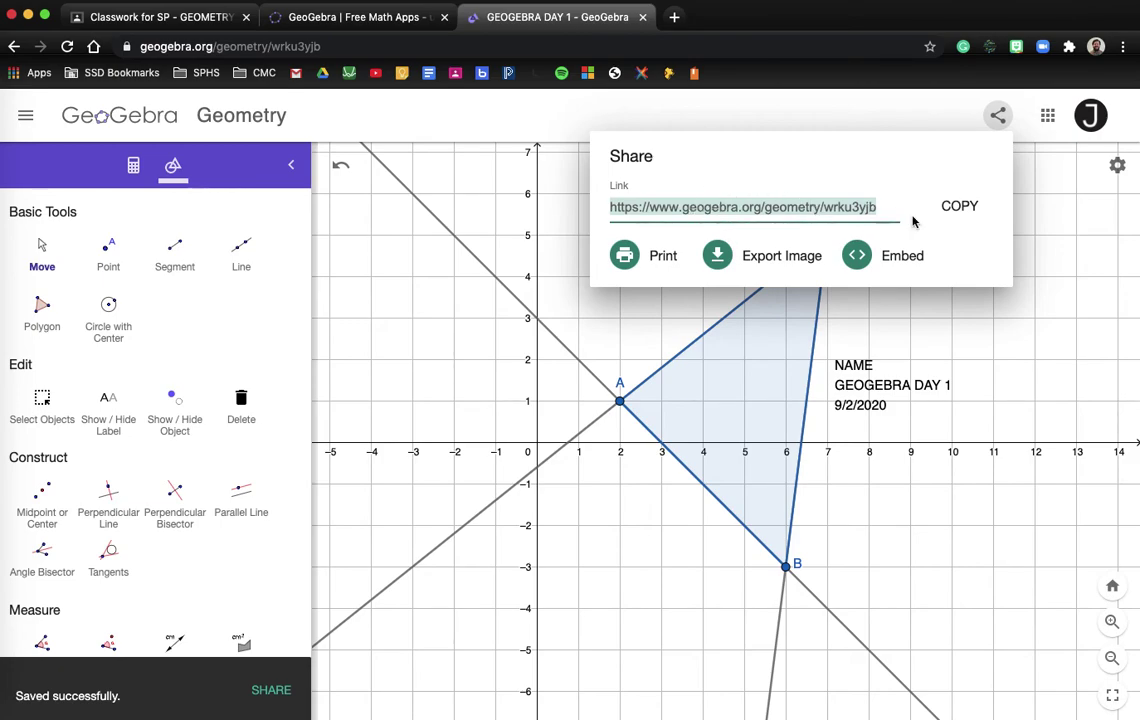
click(947, 208)
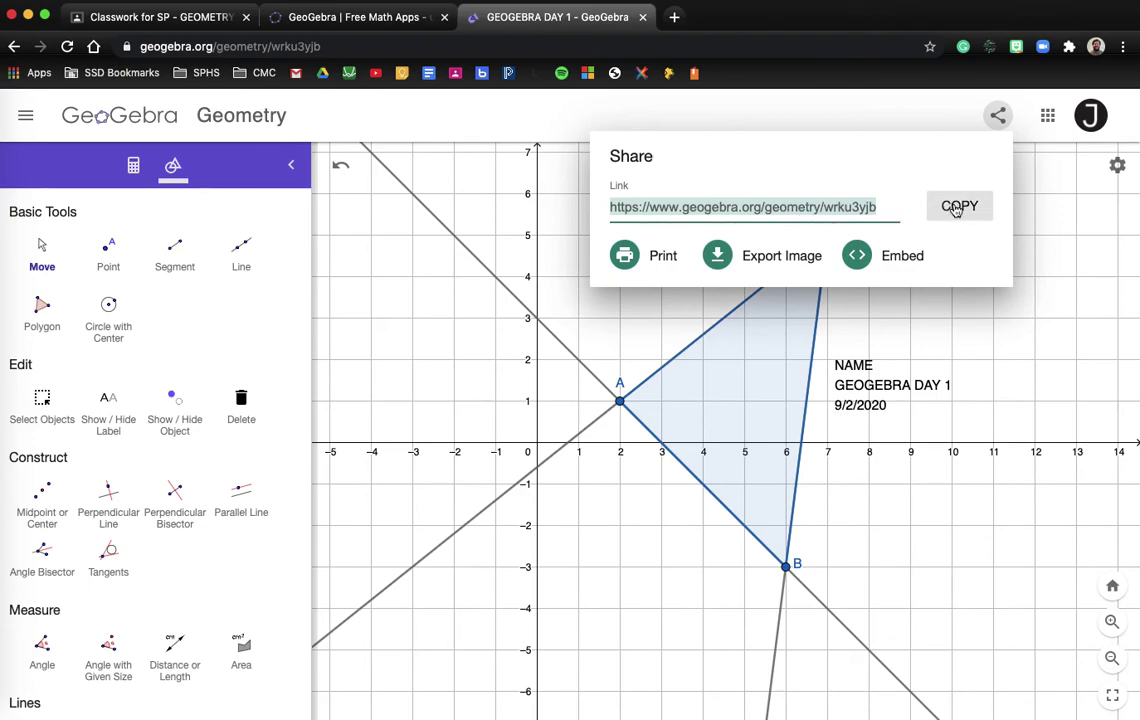
click(954, 208)
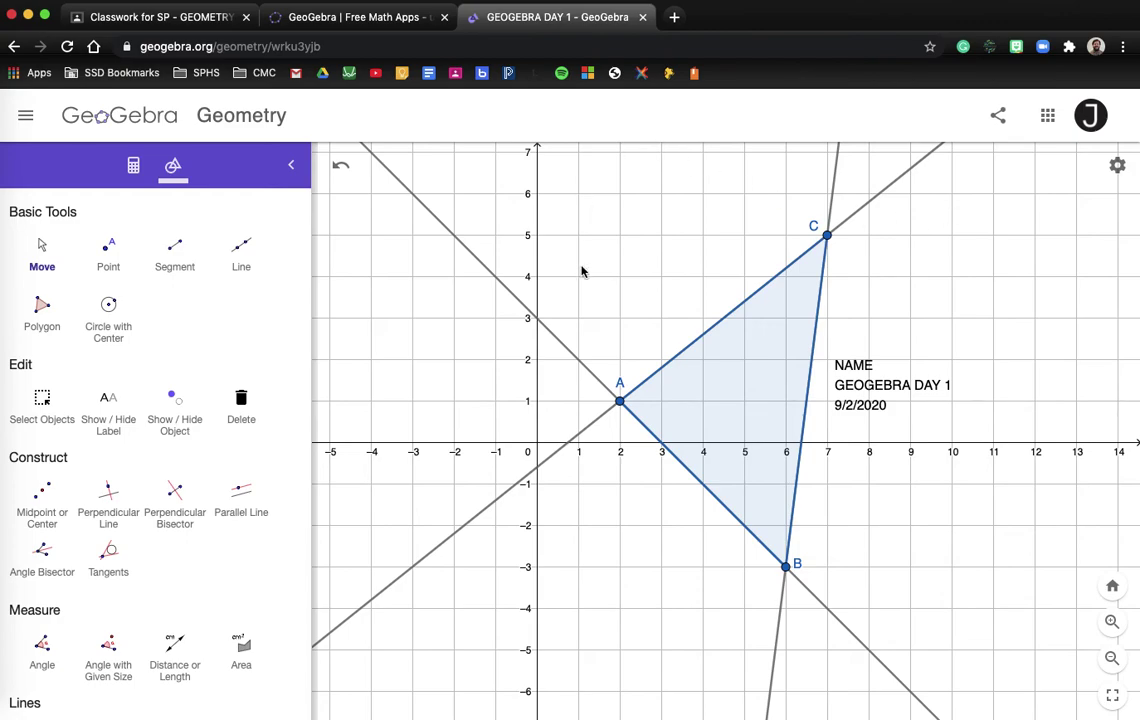
Switch to Google Classroom and open the instructions of the DAY 1 - GEOGEBRA assignment
click(167, 20)
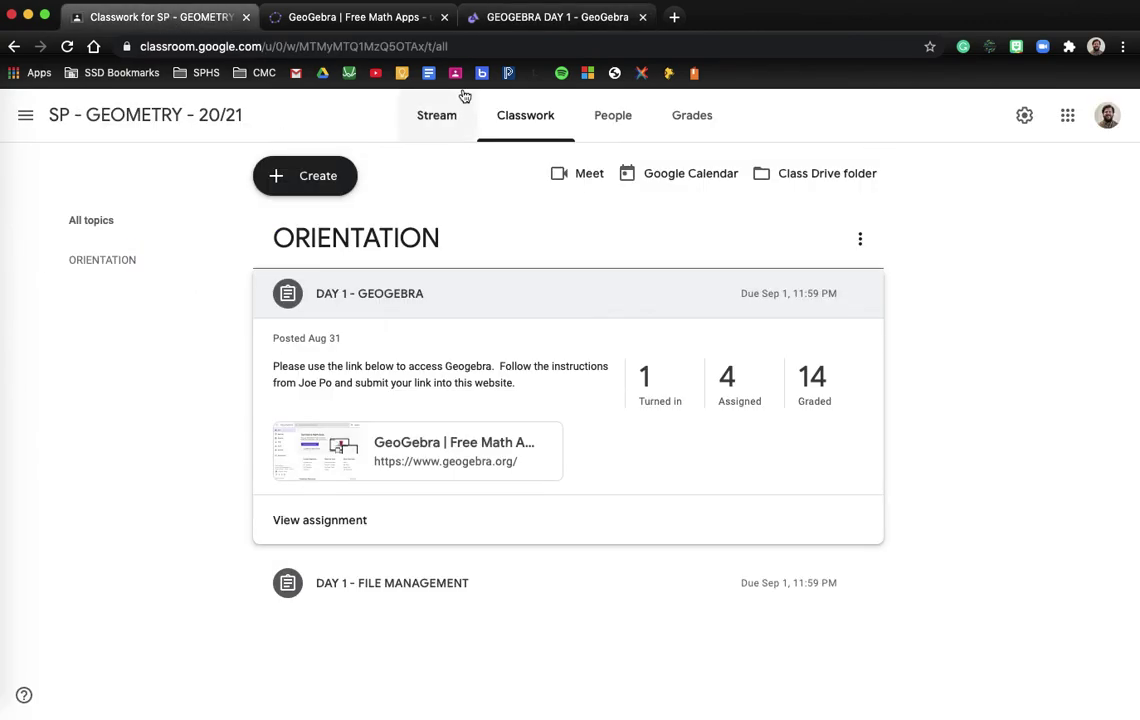
click(310, 520)
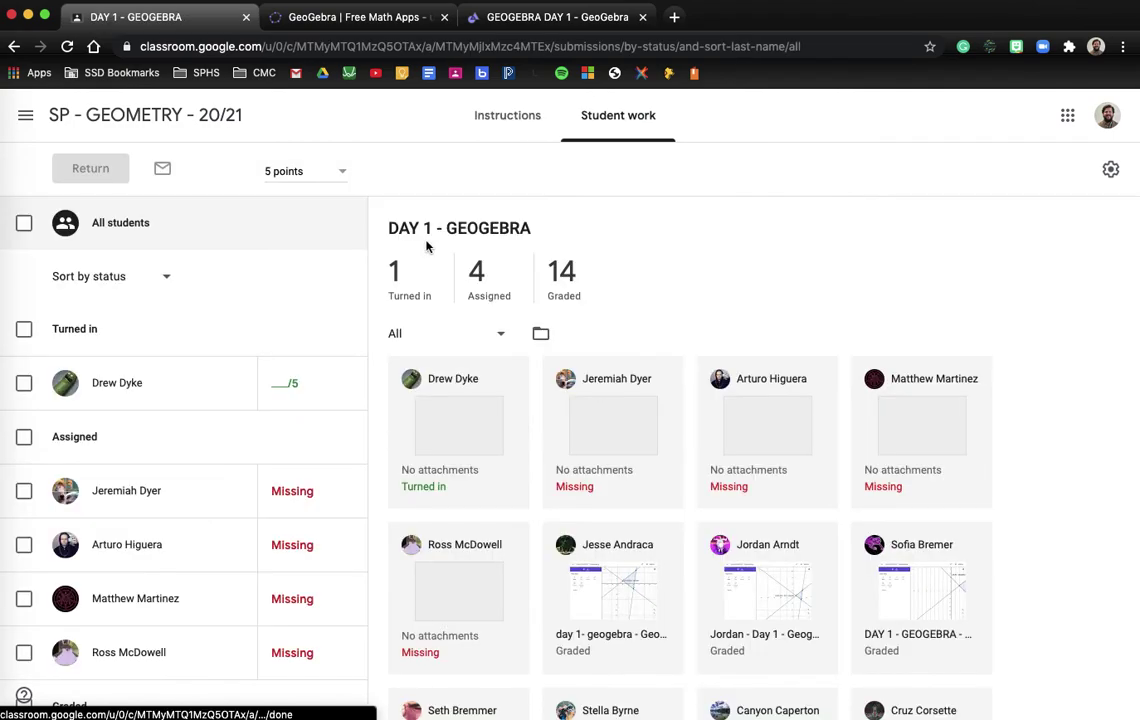
click(503, 118)
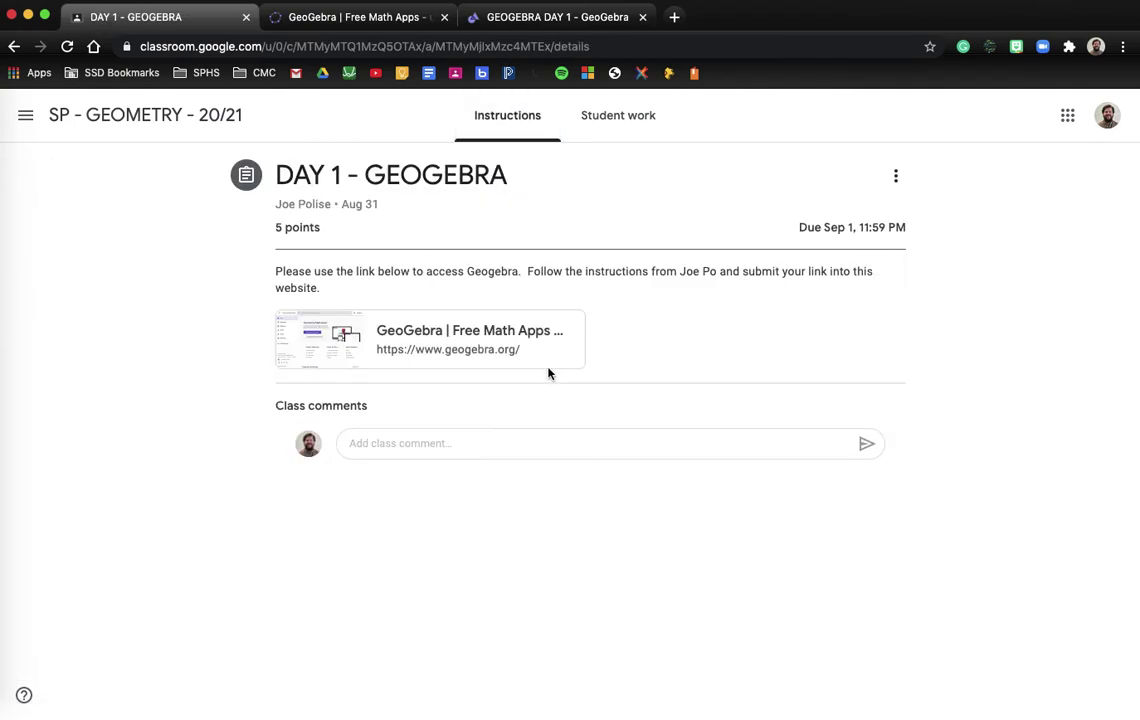